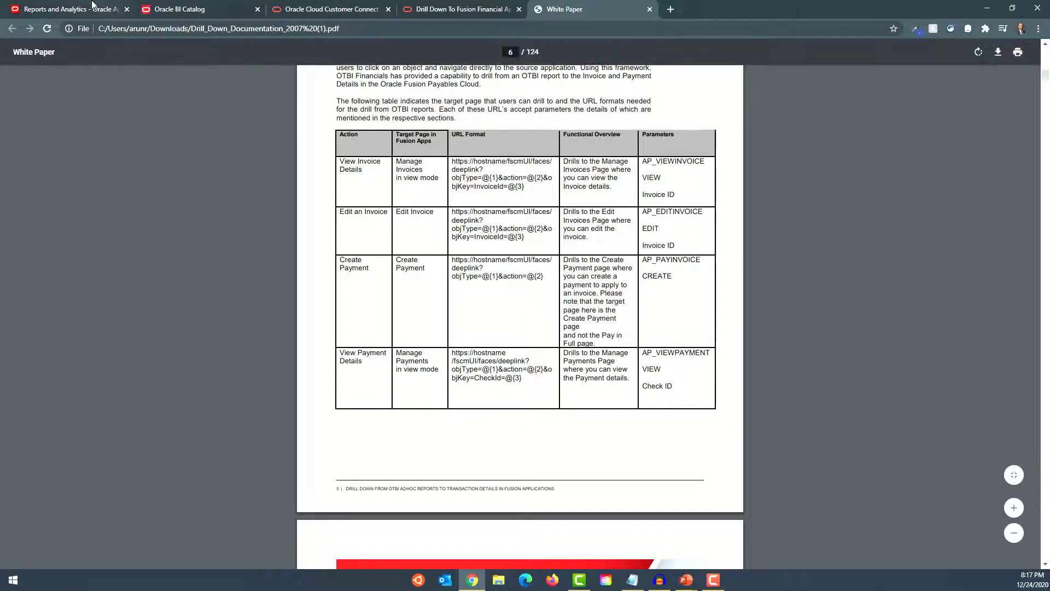
# - Review the Cloud Customer Connect drill-down post and the white paper's View Invoice Details row, including its URL format and parameters
pyautogui.click(464, 9)
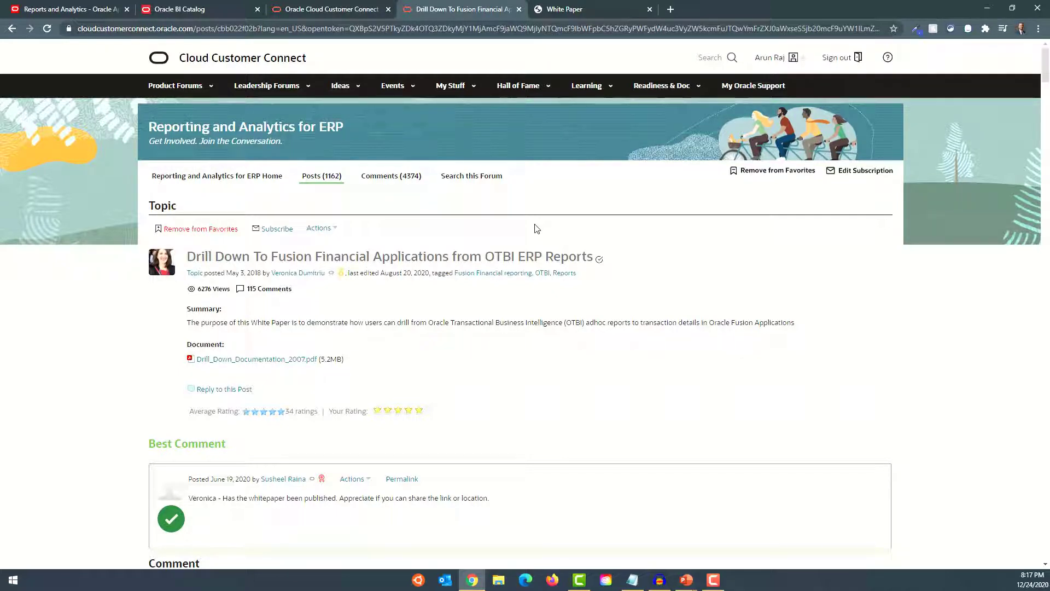
pyautogui.click(583, 10)
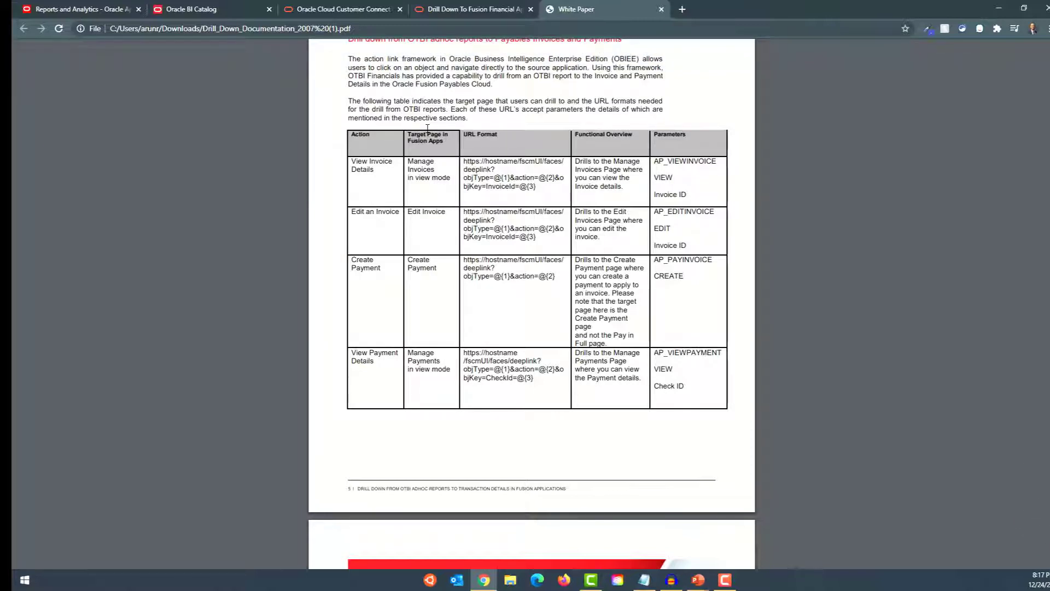
pyautogui.tripleClick(369, 170)
pyautogui.moveTo(378, 171); pyautogui.dragTo(356, 163)
pyautogui.click(518, 186)
pyautogui.moveTo(690, 197); pyautogui.dragTo(659, 164)
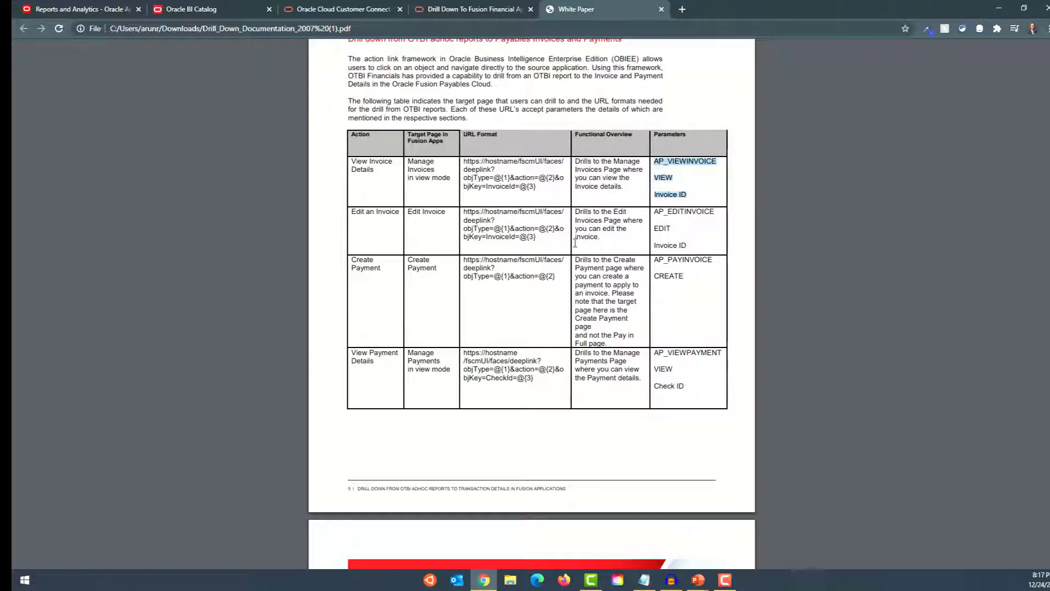
pyautogui.click(683, 171)
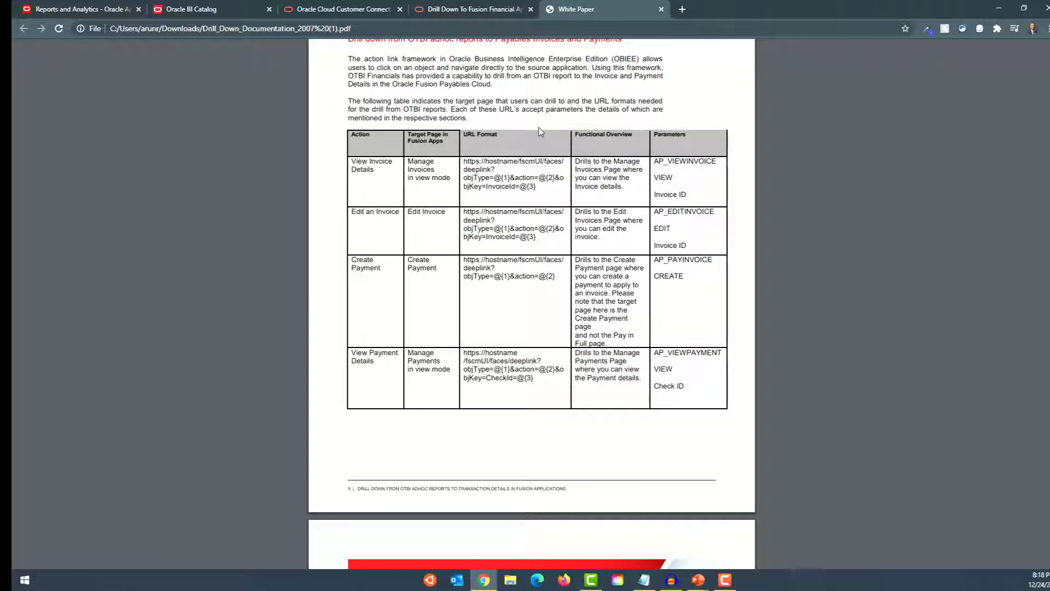
# - In the Oracle BI Catalog, create a new analysis on the Payables Invoices - Transactions Real Time subject area
pyautogui.click(225, 4)
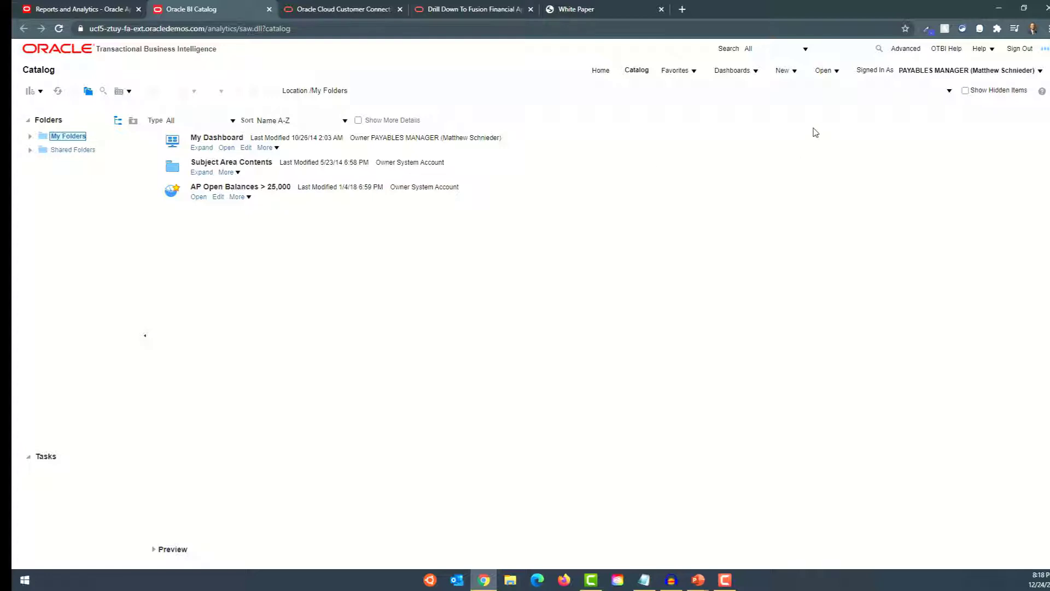
pyautogui.click(836, 71)
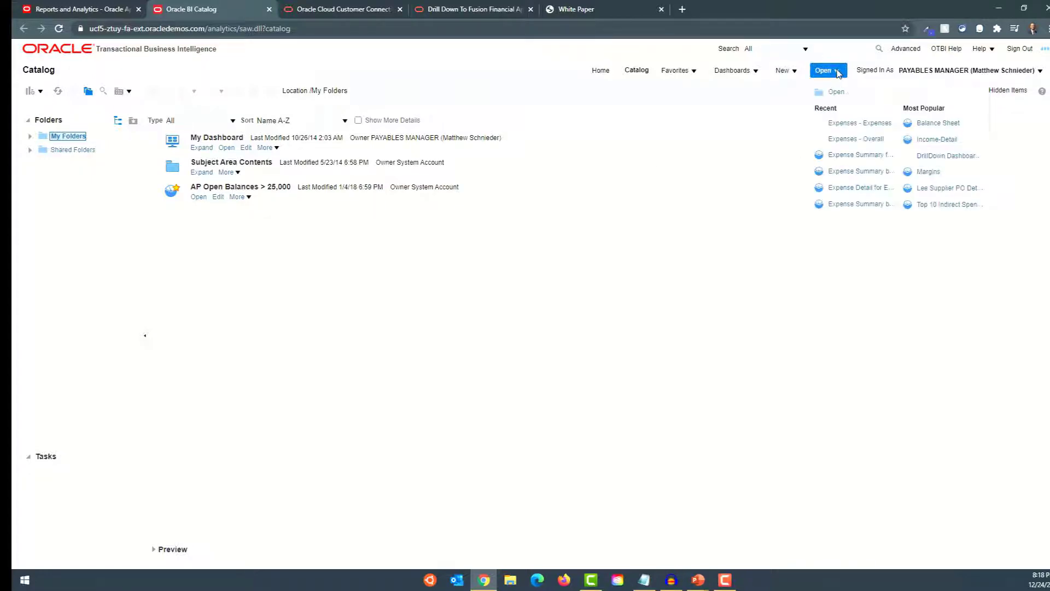
pyautogui.click(794, 71)
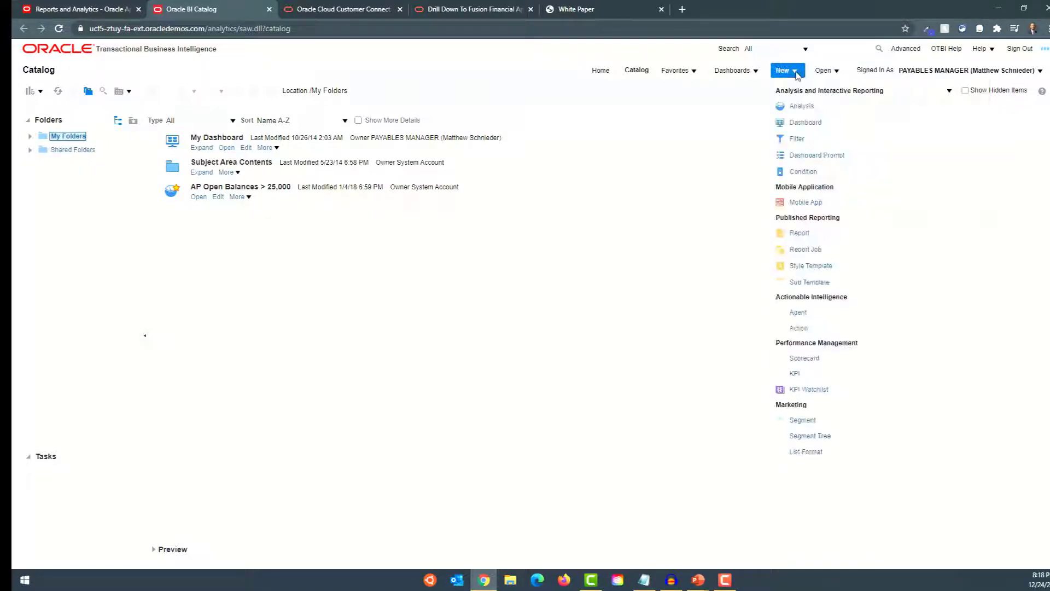
pyautogui.click(801, 107)
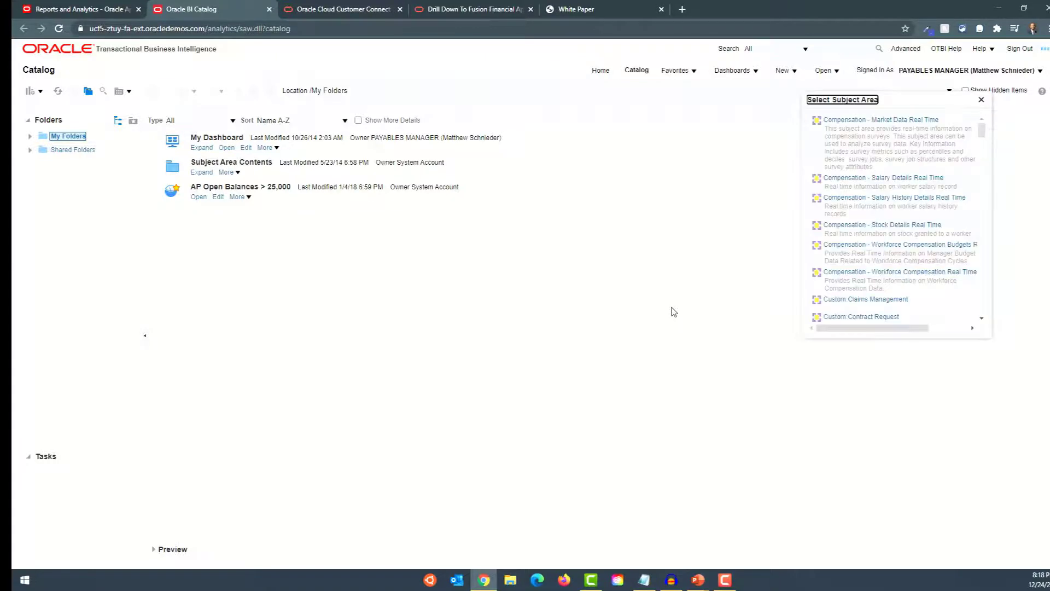
pyautogui.scroll(-10, 922, 233)
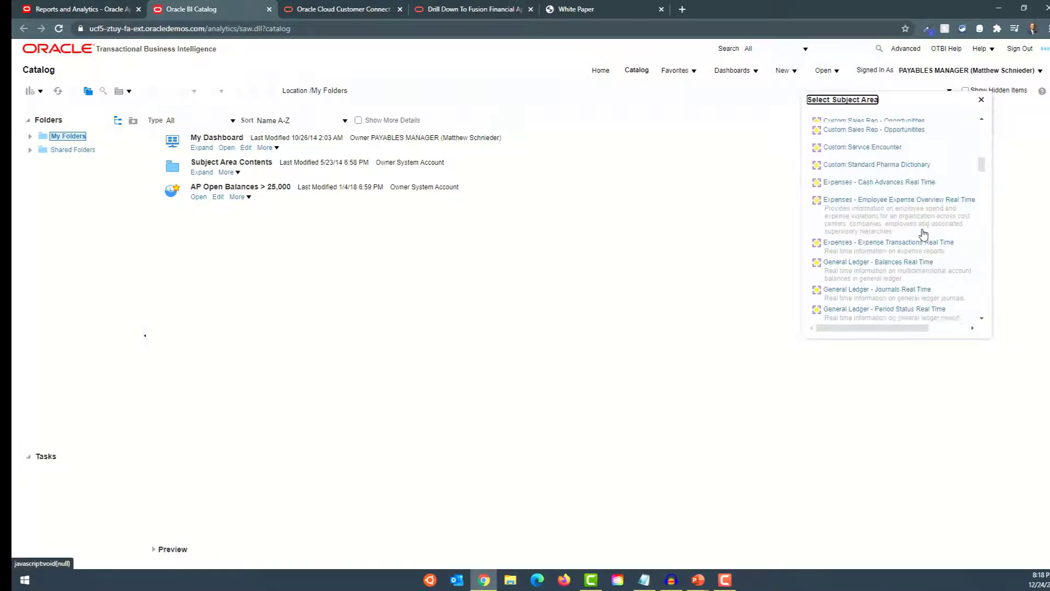
pyautogui.scroll(-4, 923, 234)
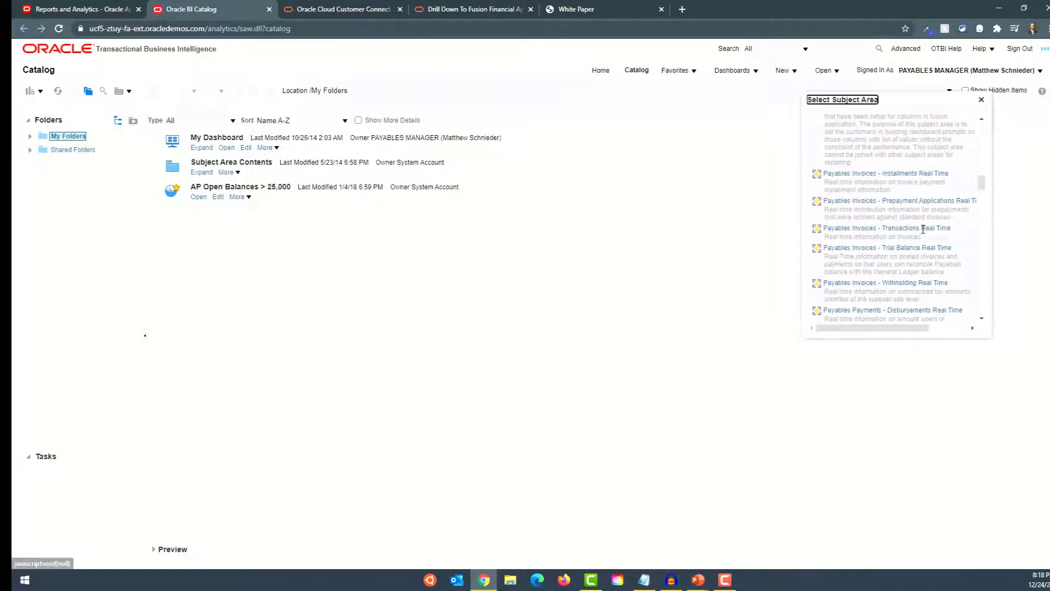
pyautogui.click(902, 228)
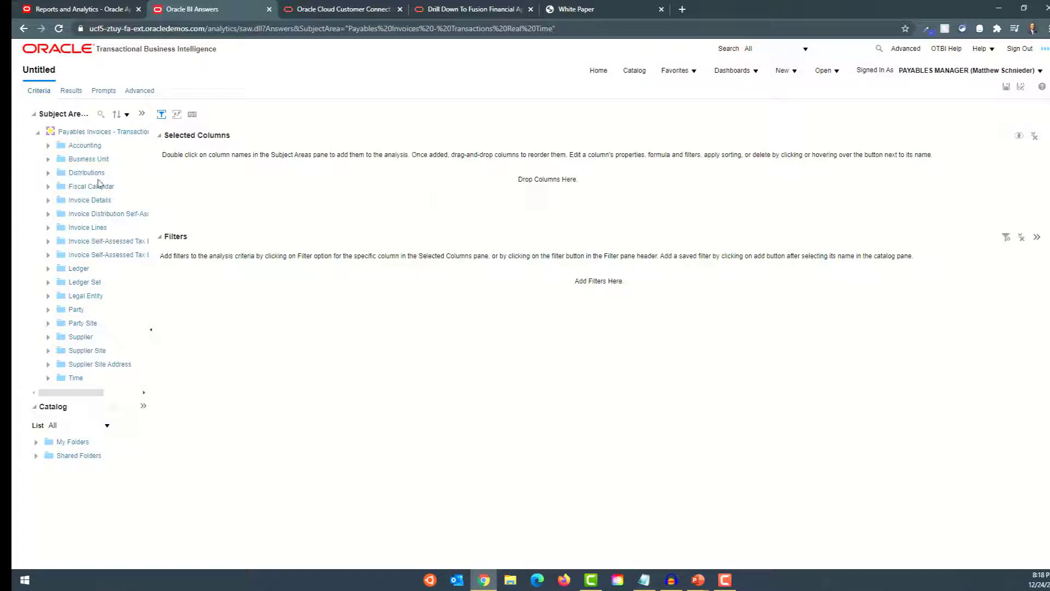
# - Add the Invoice ID, Invoice Number and Invoice Date columns from the General Information folder under Invoice Details
pyautogui.click(47, 200)
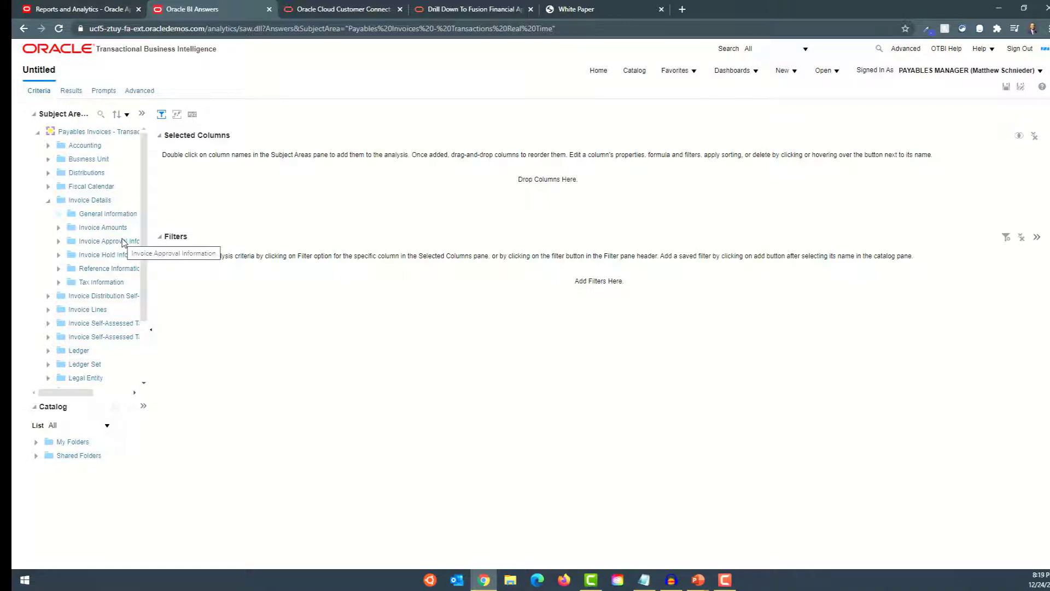
pyautogui.scroll(-7, 129, 264)
pyautogui.scroll(-5, 129, 264)
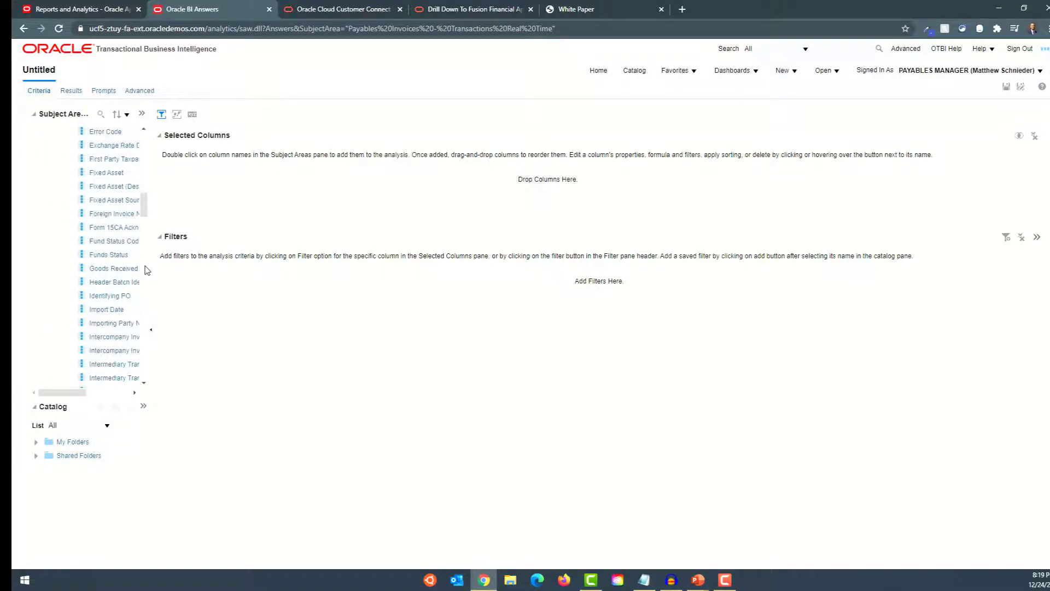
pyautogui.moveTo(194, 267); pyautogui.dragTo(187, 270)
pyautogui.scroll(-5, 147, 256)
pyautogui.scroll(-1, 147, 256)
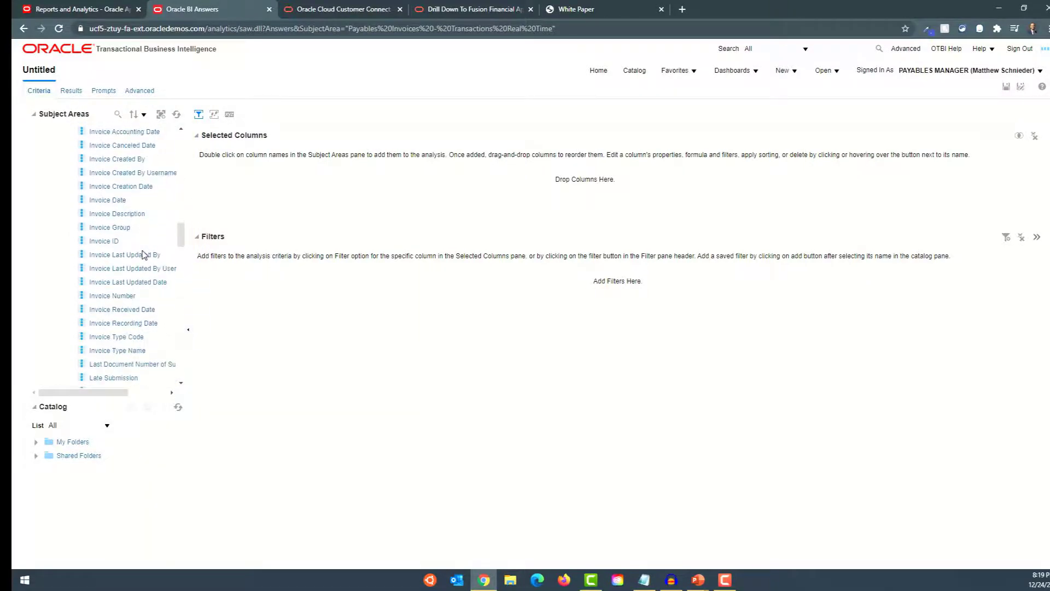
pyautogui.click(112, 243)
pyautogui.doubleClick(112, 243)
pyautogui.doubleClick(124, 296)
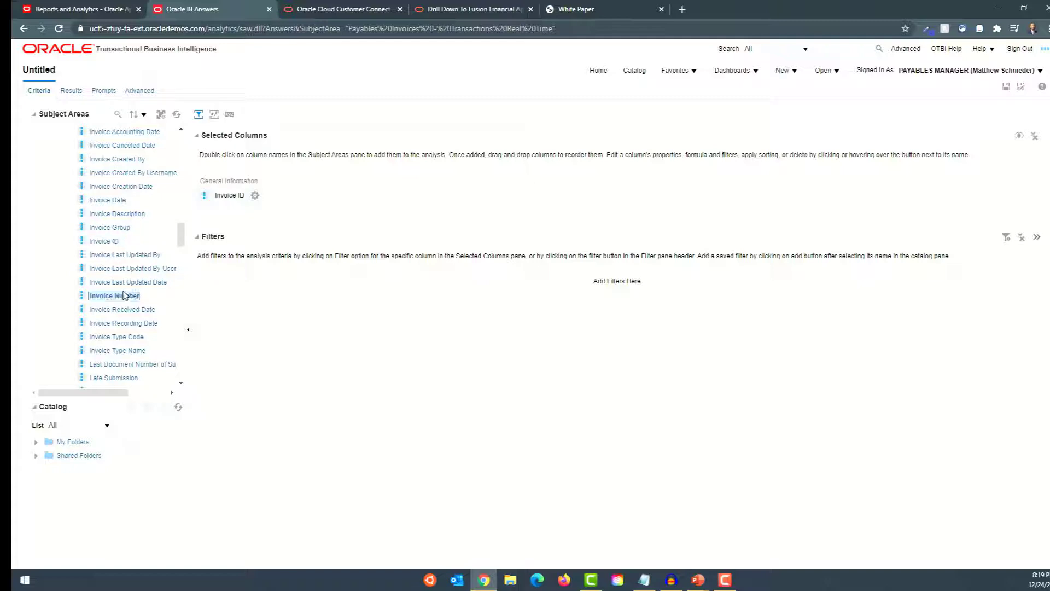
pyautogui.doubleClick(112, 201)
# - Add Supplier or Party Name from General Information and Invoice Amount from Invoice Amounts to the analysis
pyautogui.scroll(-8, 156, 273)
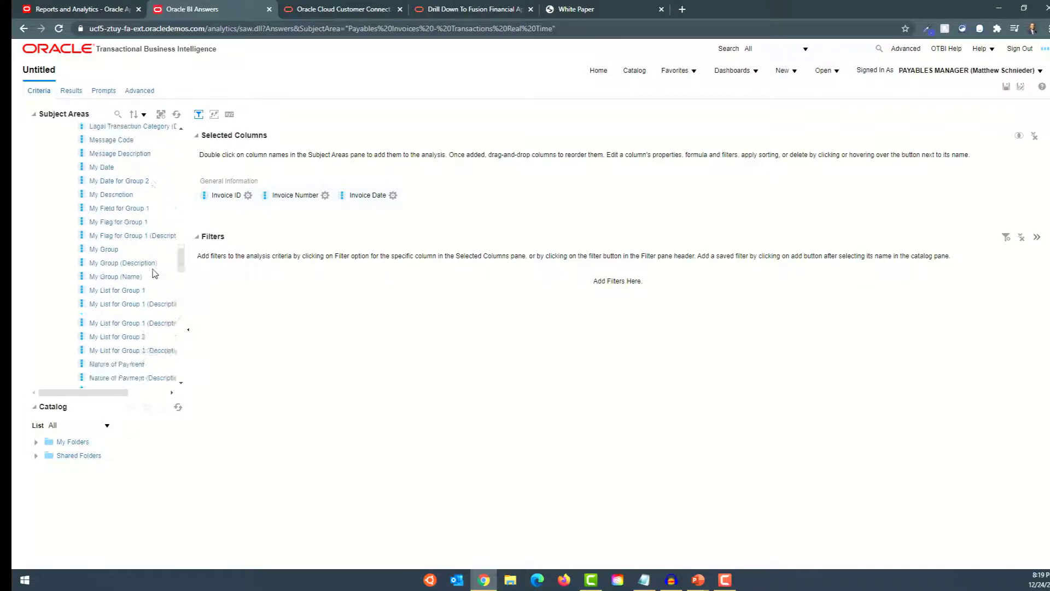
pyautogui.scroll(-15, 156, 273)
pyautogui.scroll(-7, 154, 272)
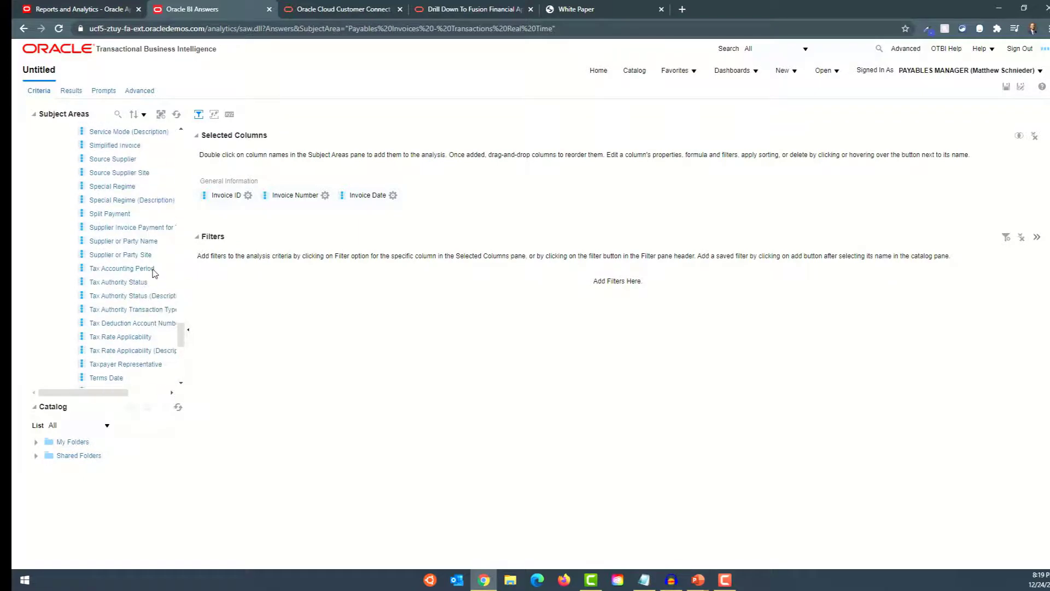
pyautogui.doubleClick(136, 241)
pyautogui.scroll(-10, 129, 270)
pyautogui.click(59, 147)
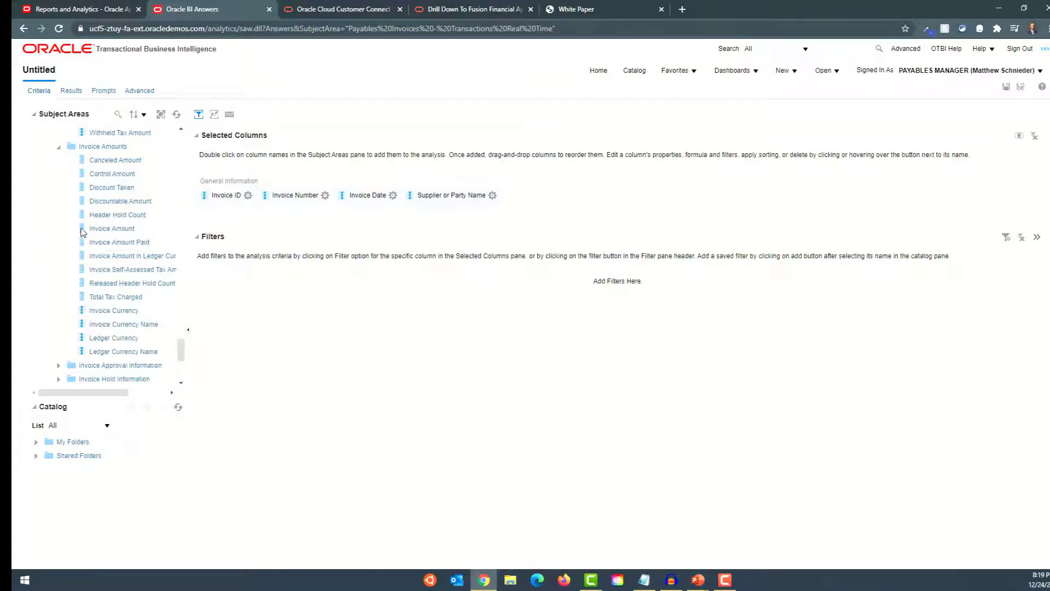
pyautogui.doubleClick(83, 228)
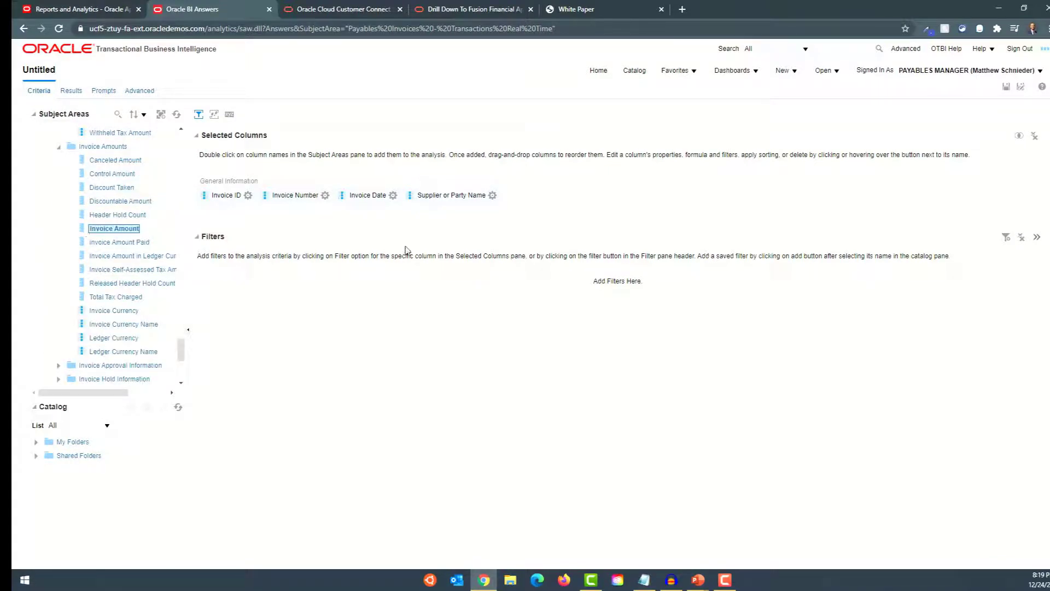
# - Display the analysis results and move the Supplier or Party Name column directly after Invoice ID in the table
pyautogui.click(72, 90)
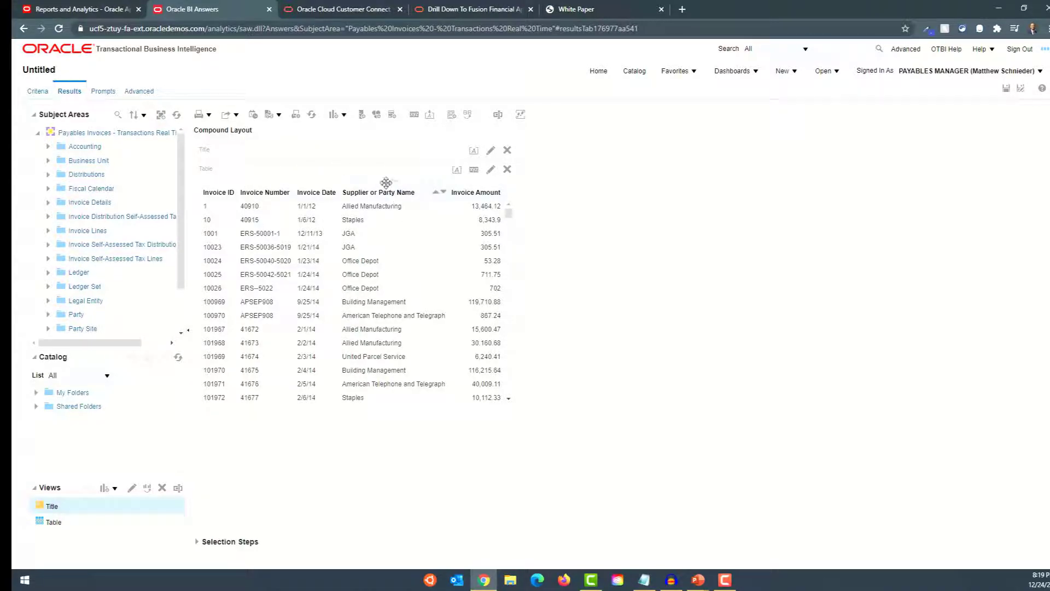
pyautogui.moveTo(389, 180); pyautogui.dragTo(235, 201)
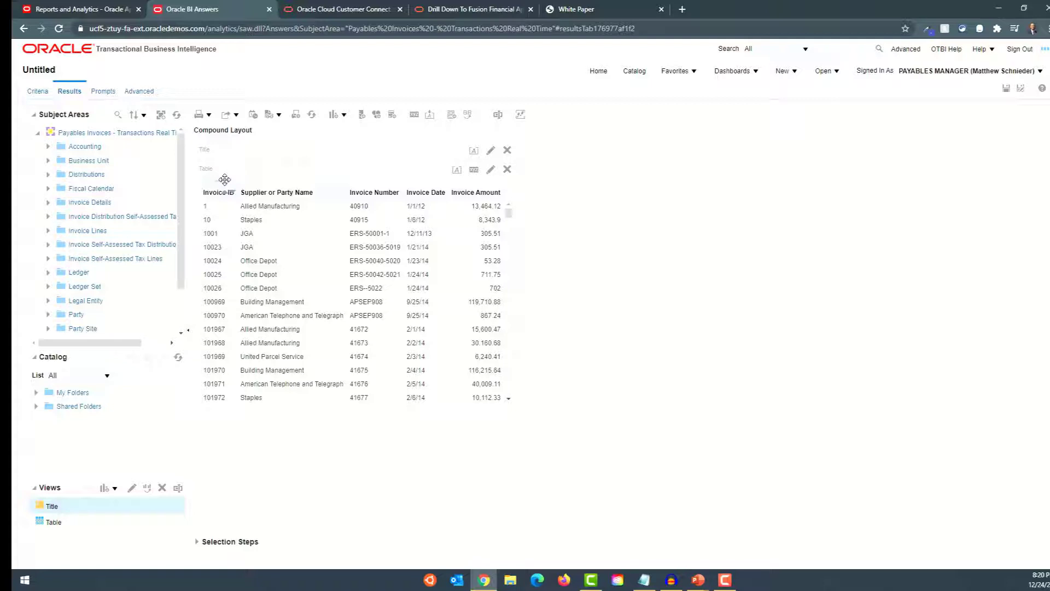
# - Hide the Invoice ID column through its column format properties and display the results again
pyautogui.click(37, 91)
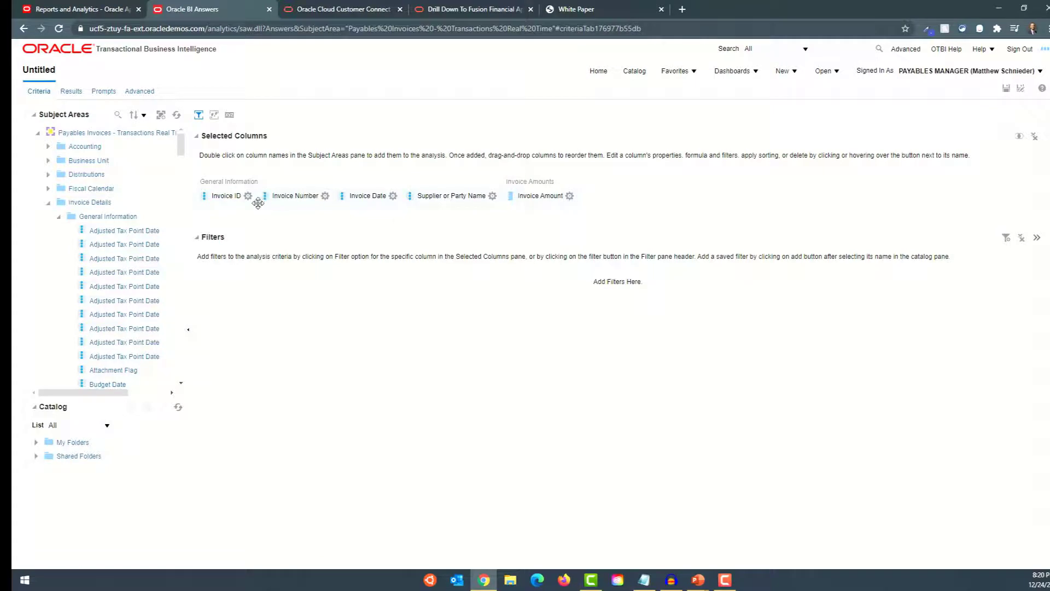
pyautogui.moveTo(250, 200)
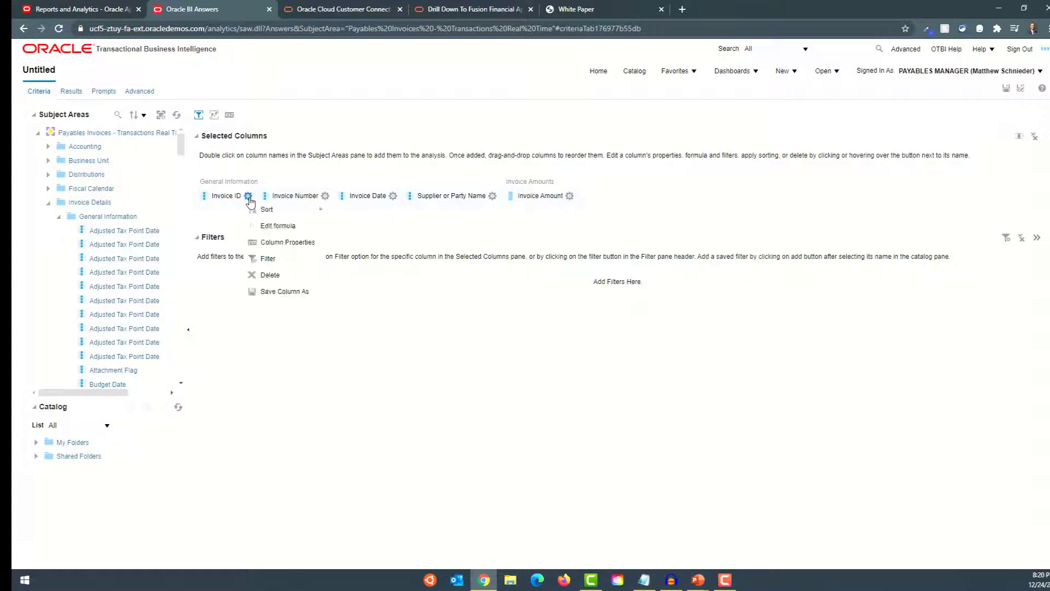
pyautogui.click(284, 245)
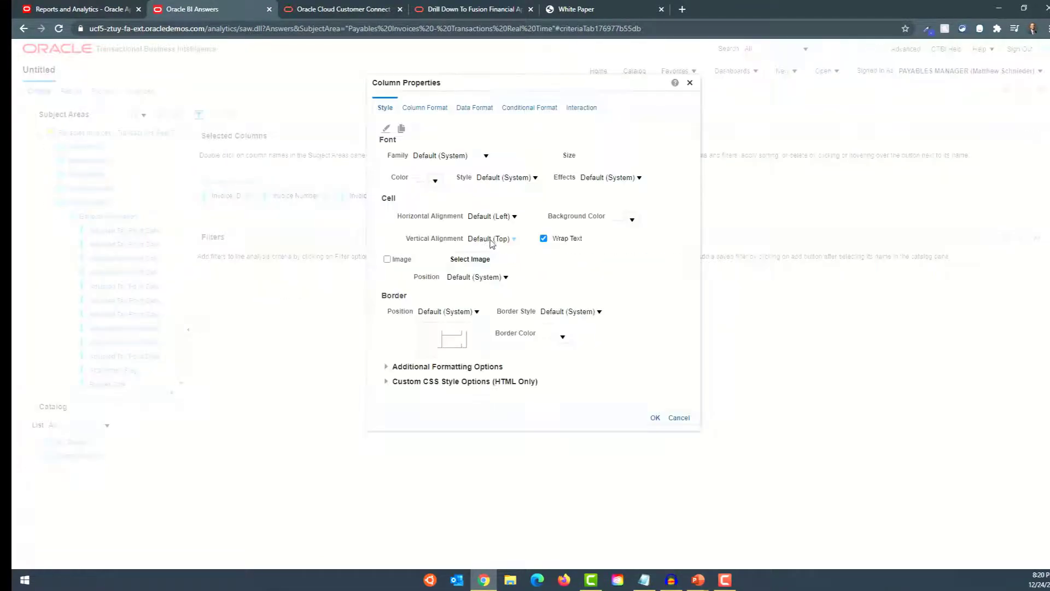
pyautogui.click(440, 110)
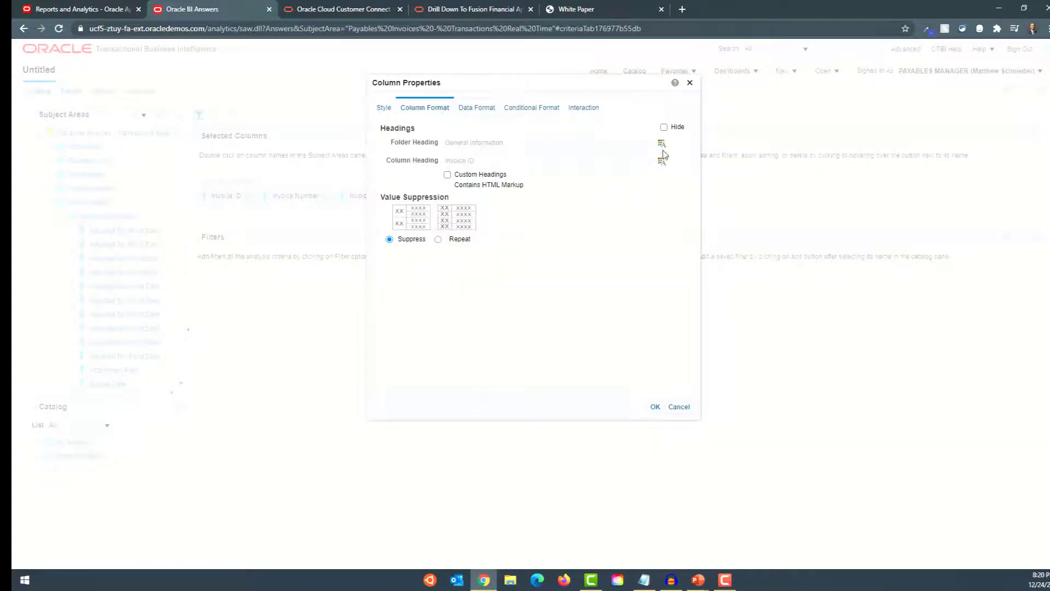
pyautogui.click(655, 406)
pyautogui.click(76, 93)
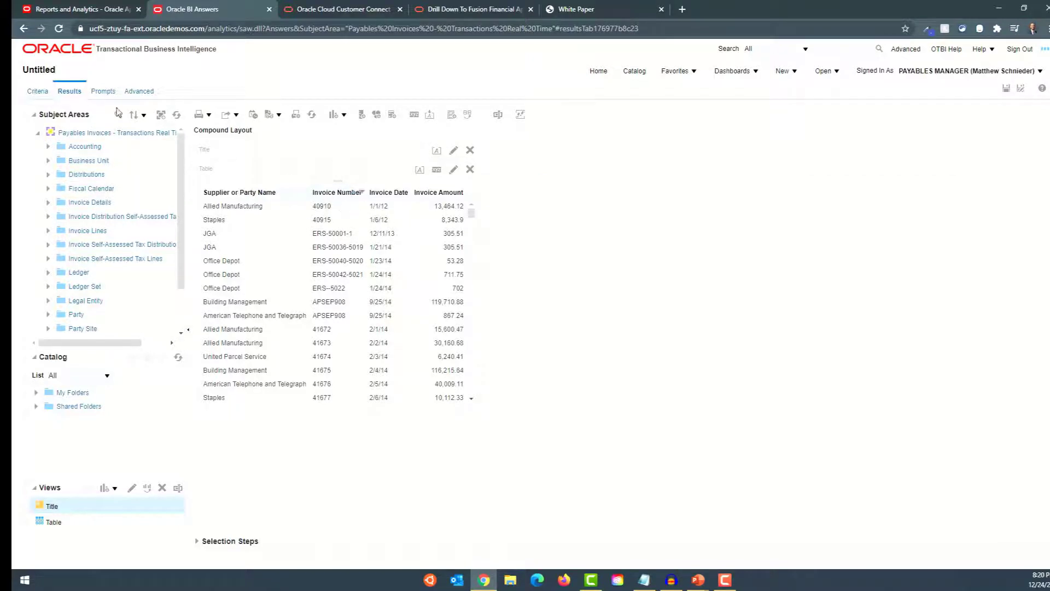
# - Set the value's primary interaction of the Invoice Number column to Action Links
pyautogui.click(37, 90)
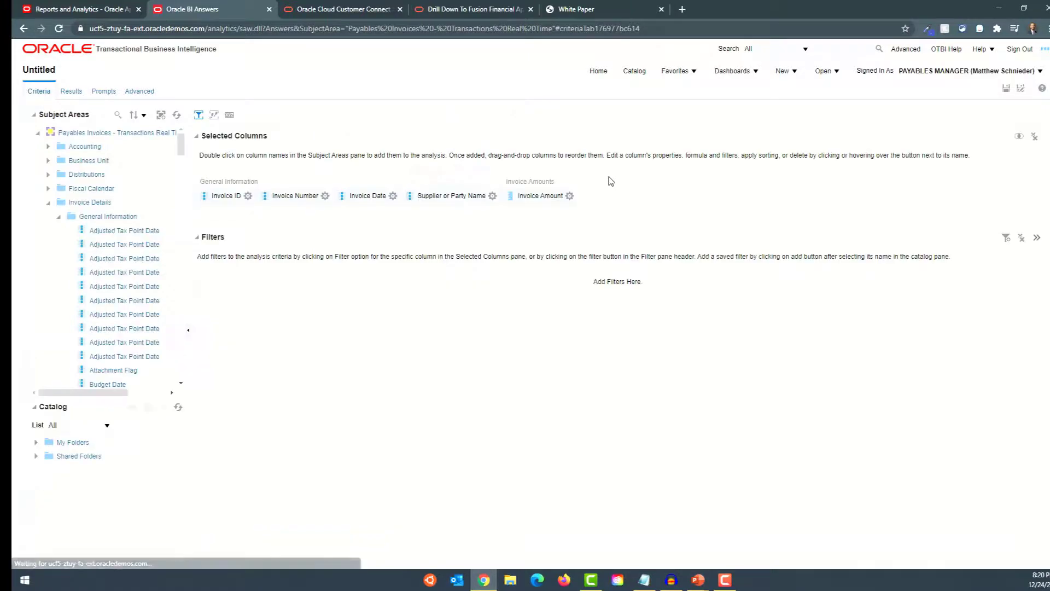
pyautogui.moveTo(325, 202)
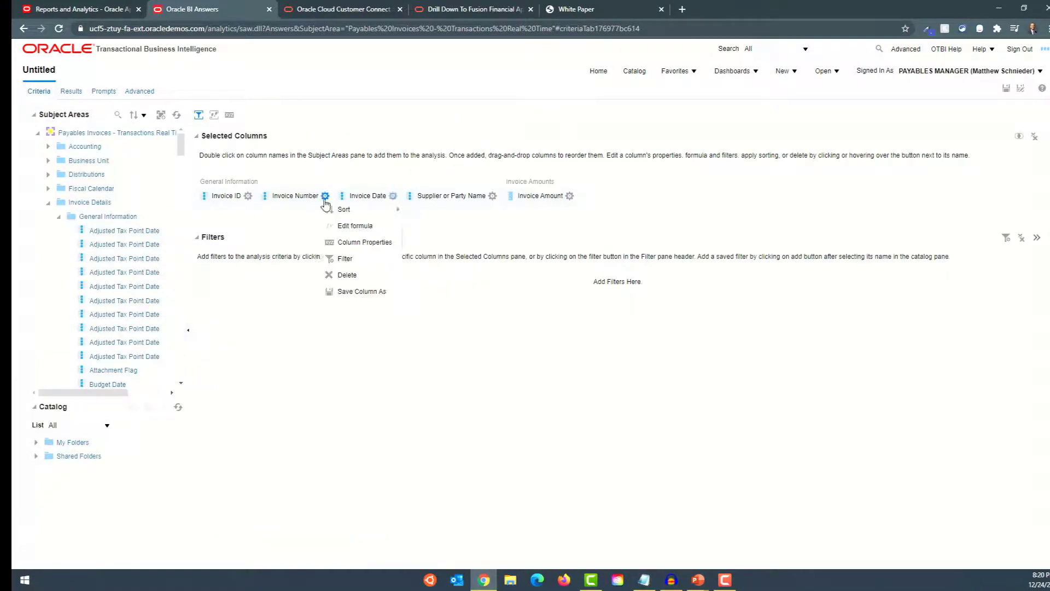
pyautogui.click(361, 242)
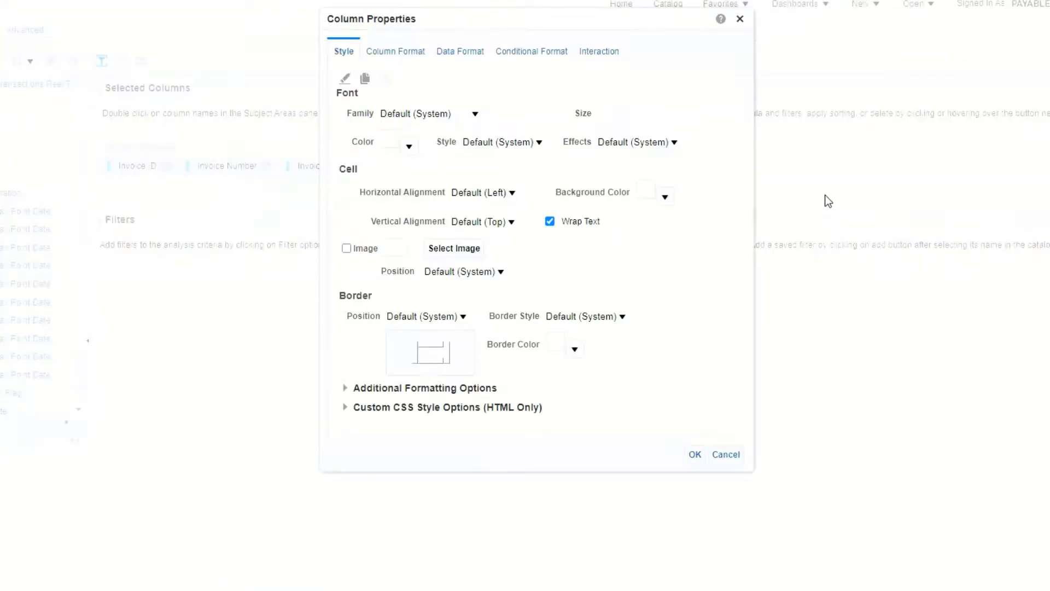
pyautogui.click(599, 52)
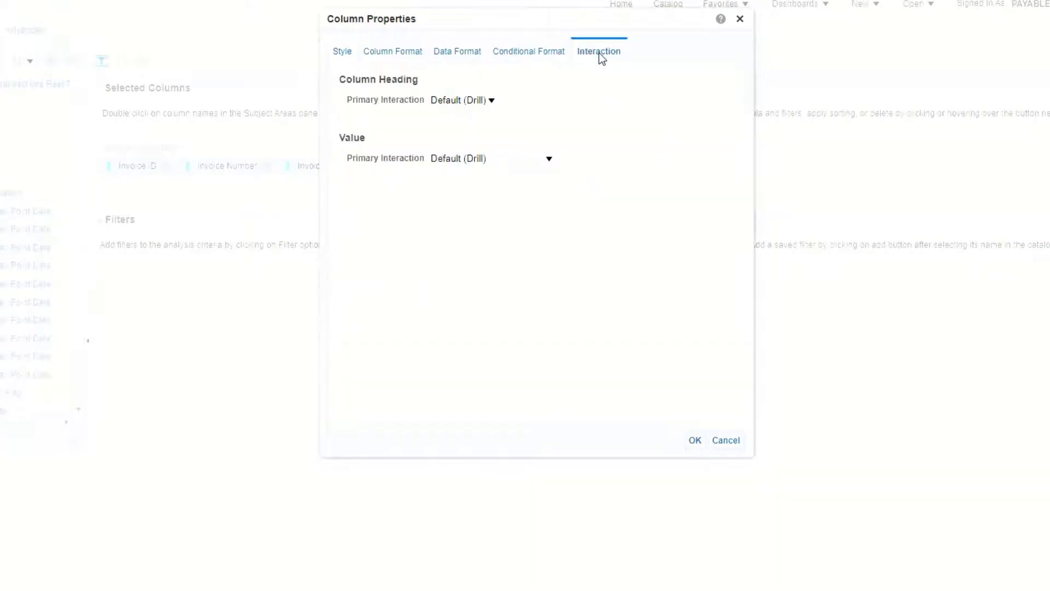
pyautogui.click(509, 164)
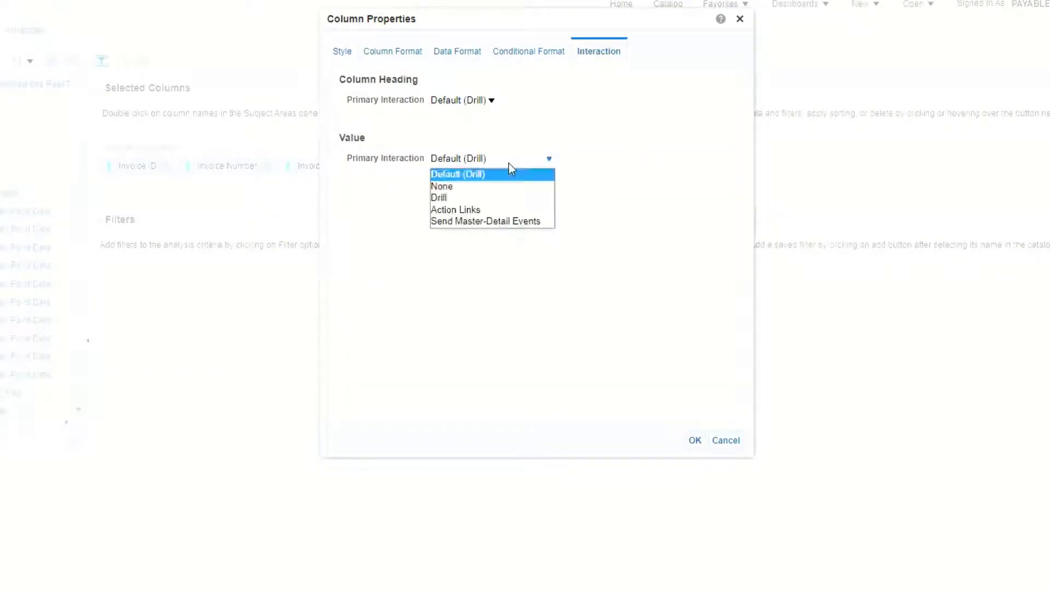
pyautogui.click(495, 211)
pyautogui.click(448, 221)
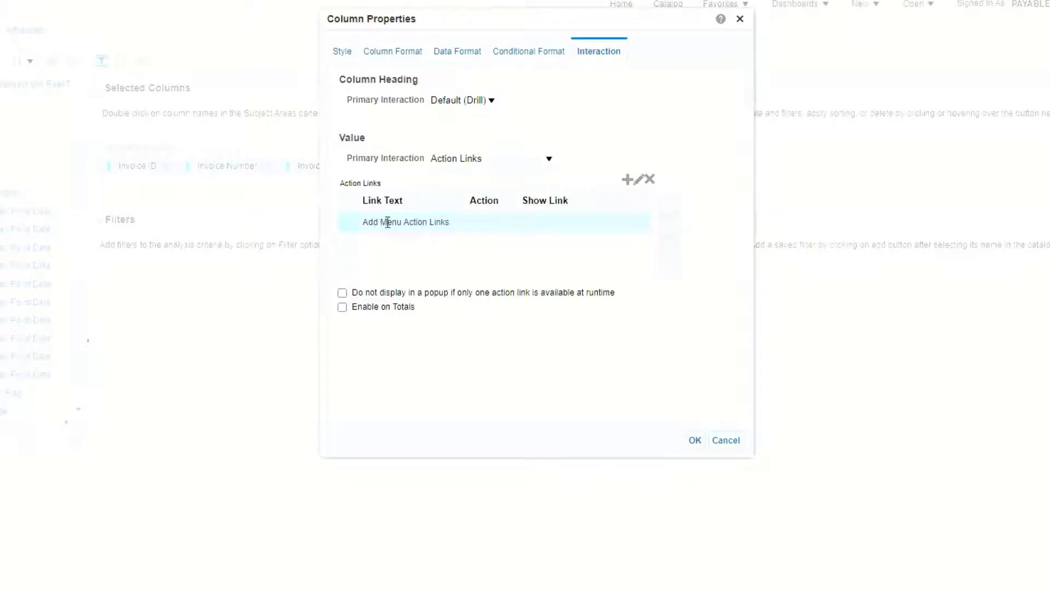
# - Create an action link with the text View Invoice Details and give it a Navigate to a Web Page action
pyautogui.click(630, 186)
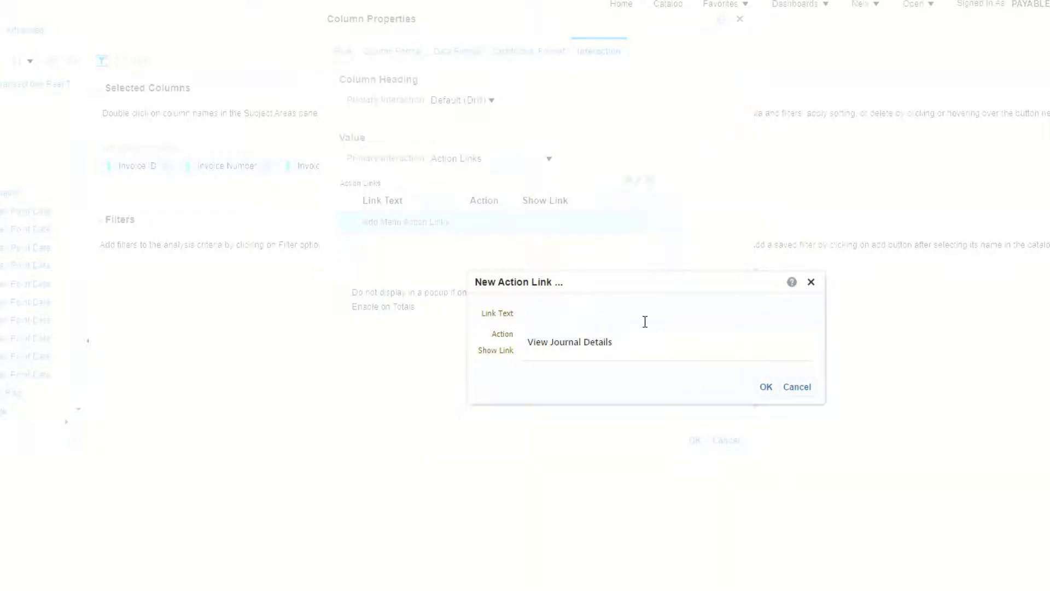
pyautogui.write('View I')
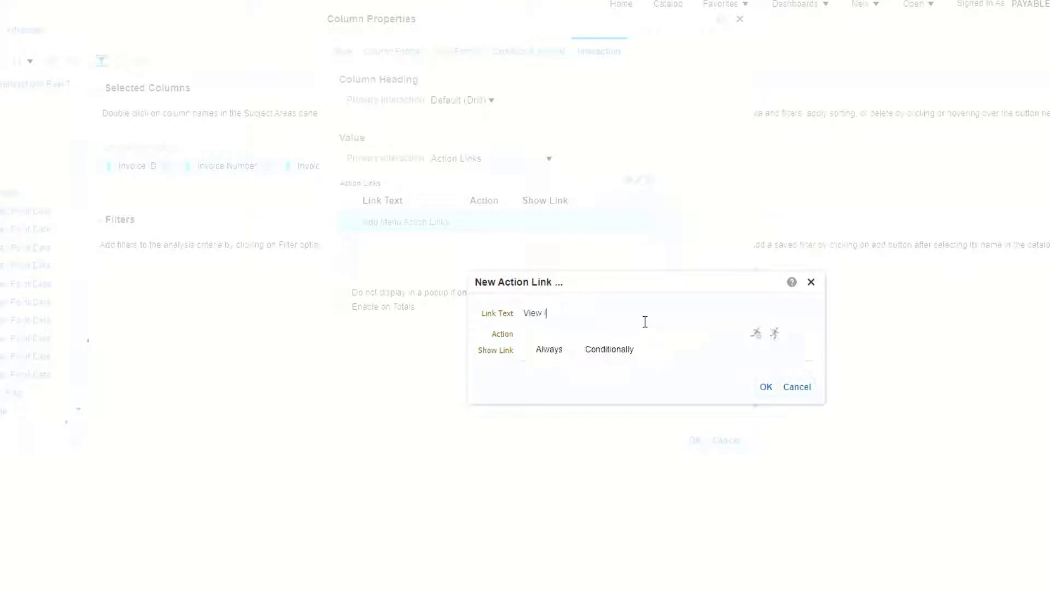
pyautogui.write('nvoice Details')
pyautogui.click(758, 335)
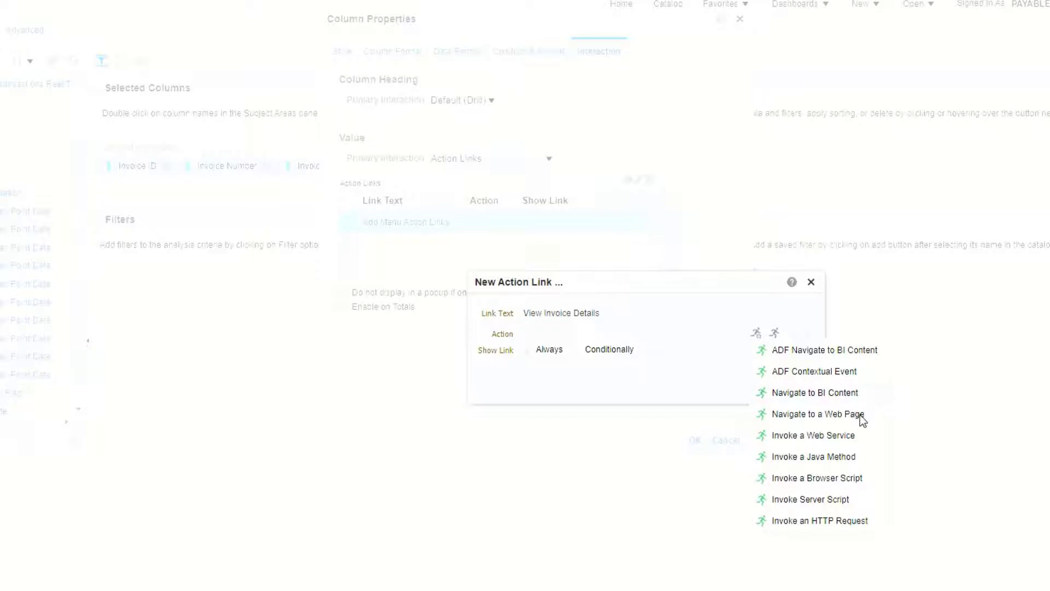
pyautogui.click(809, 416)
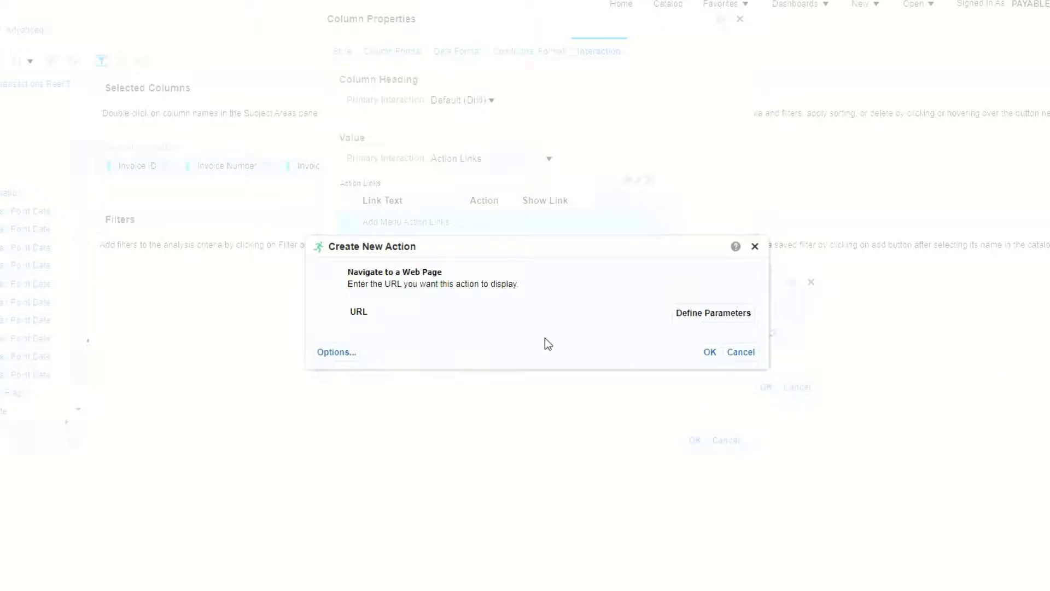
# - Switch to Notepad and copy the full deep link URL for the action
pyautogui.click(616, 314)
pyautogui.click(715, 309)
pyautogui.click(645, 588)
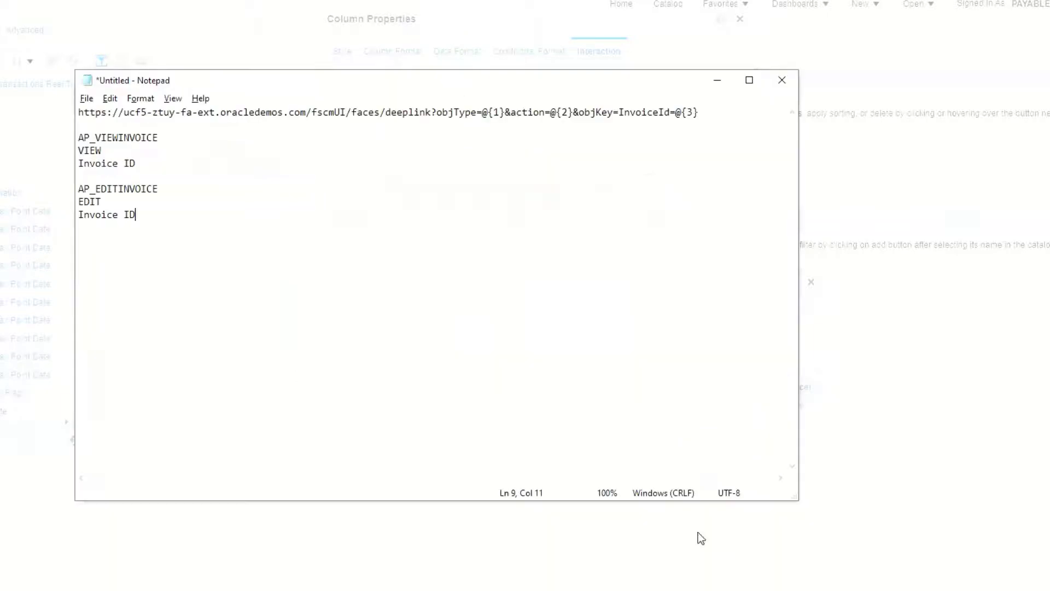
pyautogui.moveTo(699, 112); pyautogui.dragTo(73, 113)
pyautogui.hotkey('ctrl', 'c')
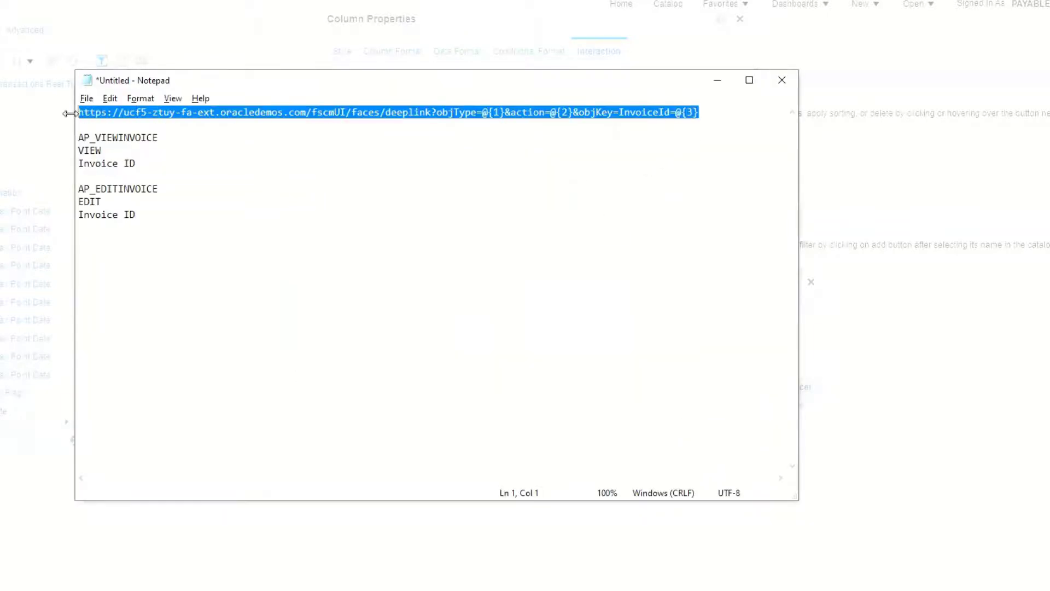
# - Examine the deep link URL's parts: the host, the path, and the objType, action and InvoiceId parameters
pyautogui.click(303, 175)
pyautogui.moveTo(304, 112); pyautogui.dragTo(74, 112)
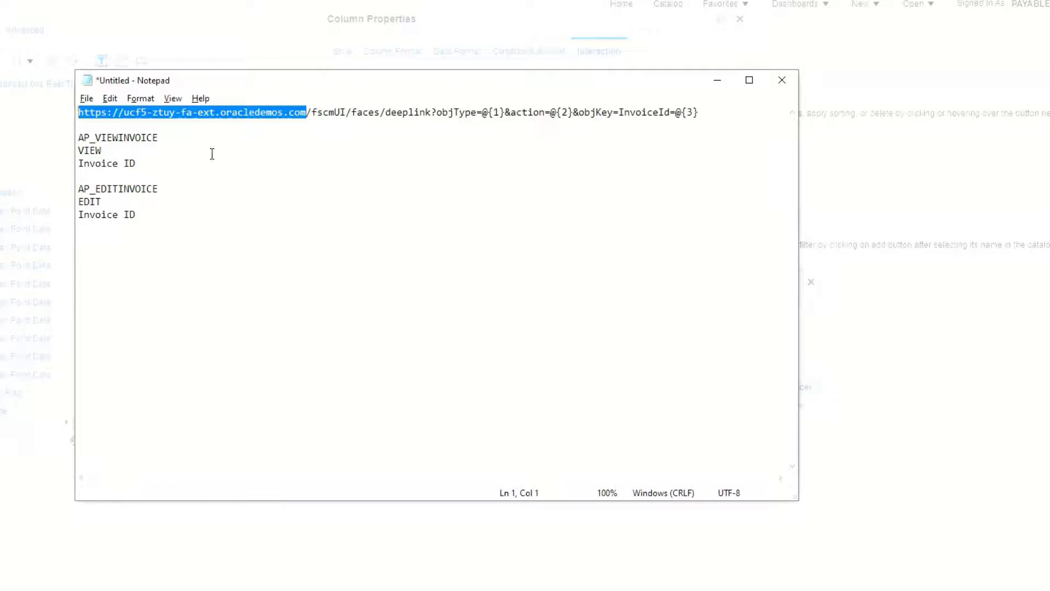
pyautogui.click(315, 123)
pyautogui.moveTo(311, 114); pyautogui.dragTo(711, 118)
pyautogui.click(532, 130)
pyautogui.moveTo(501, 114); pyautogui.dragTo(573, 115)
pyautogui.click(490, 124)
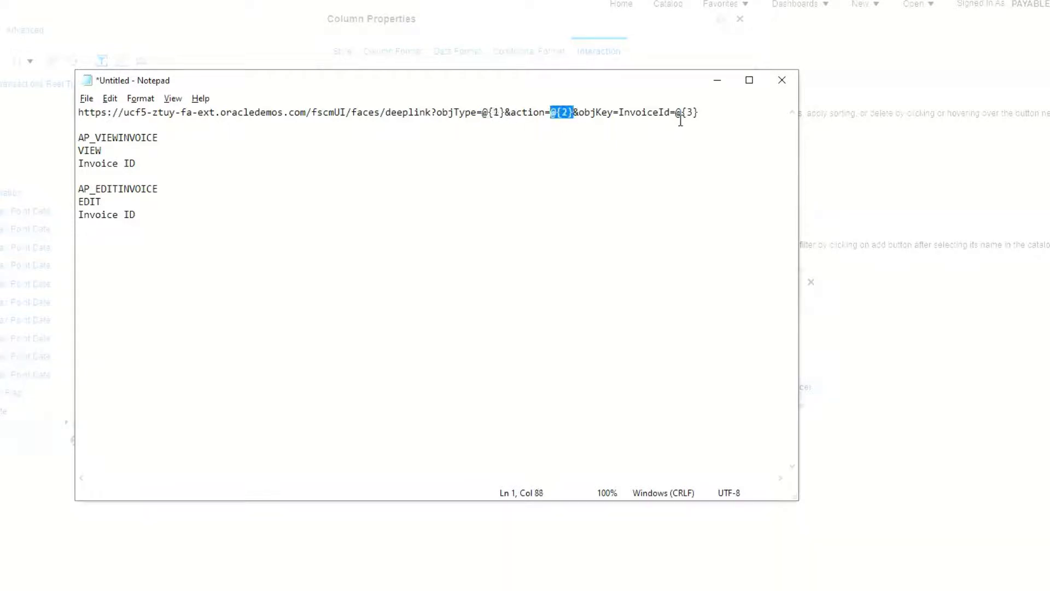
pyautogui.moveTo(675, 113); pyautogui.dragTo(625, 113)
pyautogui.click(690, 140)
pyautogui.moveTo(510, 113)
pyautogui.mouseDown()
pyautogui.moveTo(569, 114)
pyautogui.moveTo(506, 109)
pyautogui.mouseUp()
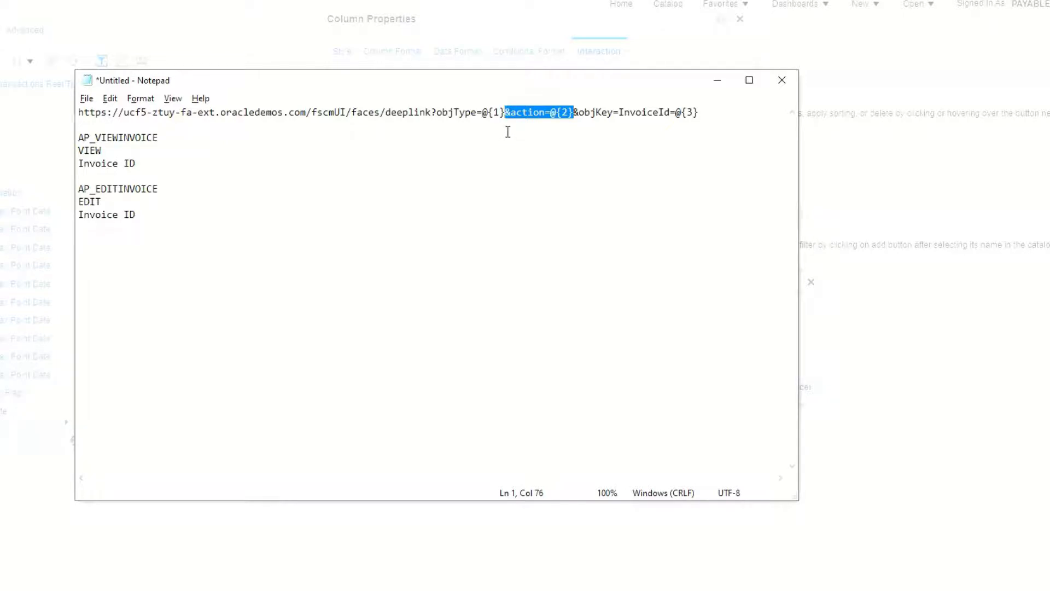
pyautogui.click(489, 126)
pyautogui.moveTo(435, 112); pyautogui.dragTo(506, 107)
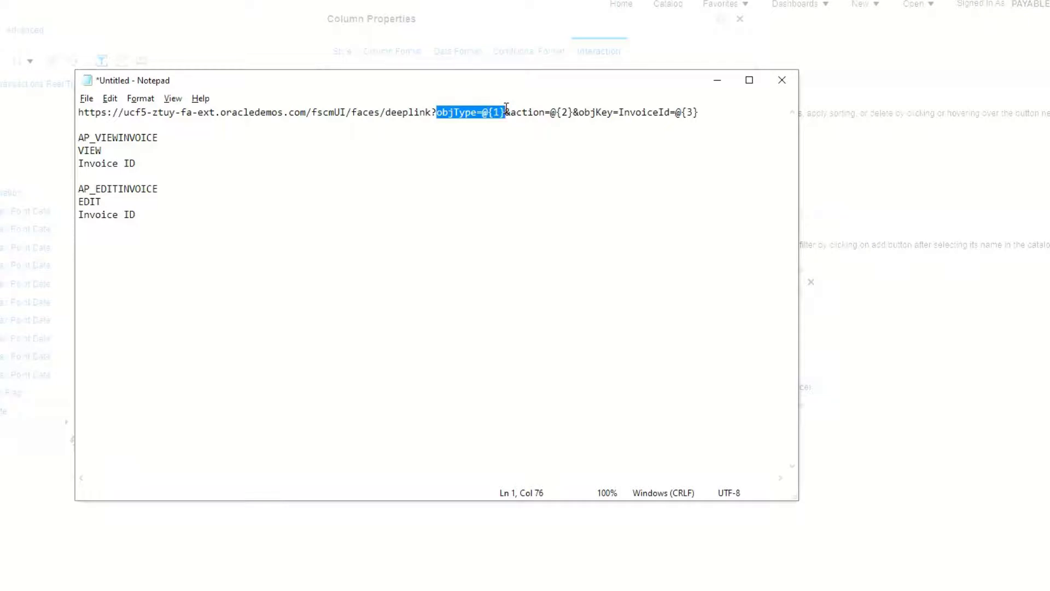
pyautogui.moveTo(699, 113); pyautogui.dragTo(67, 112)
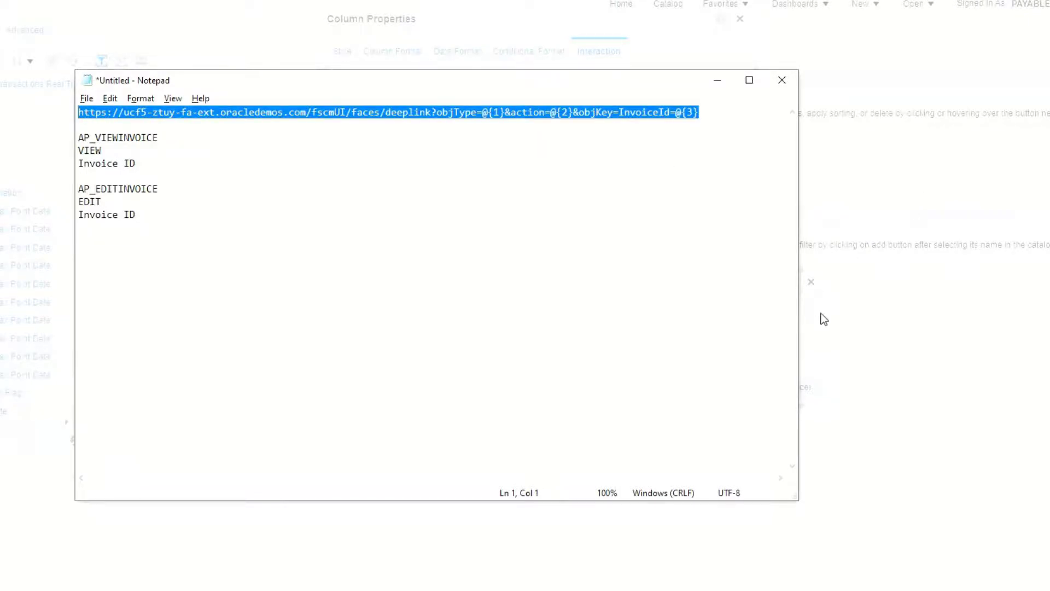
pyautogui.click(822, 311)
pyautogui.click(614, 312)
pyautogui.hotkey('ctrl', 'v')
pyautogui.press('Home')
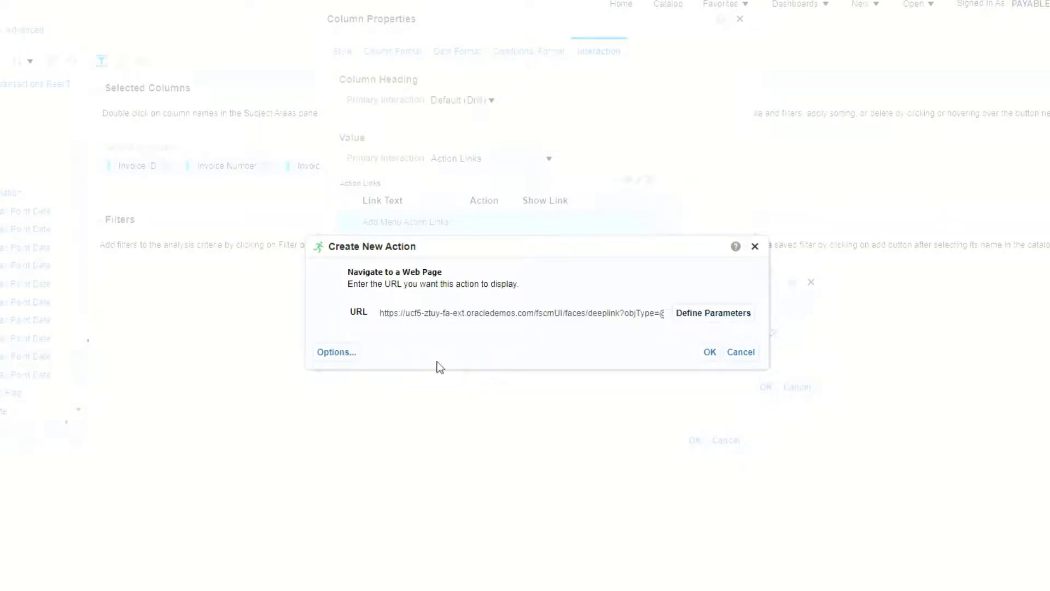
# - Set the web page action to open in a new window
pyautogui.click(345, 352)
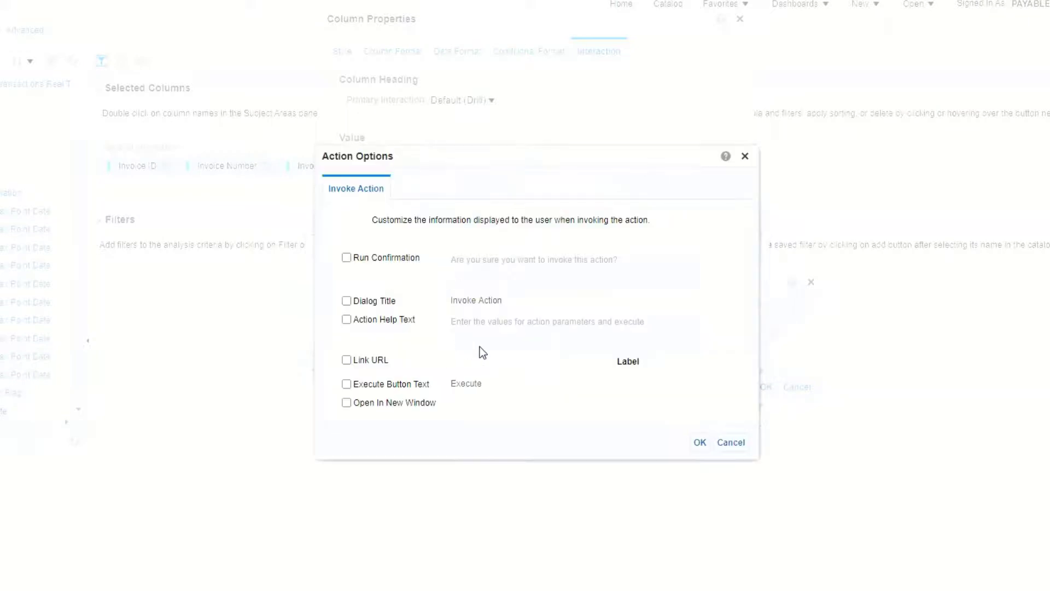
pyautogui.click(346, 403)
pyautogui.click(700, 443)
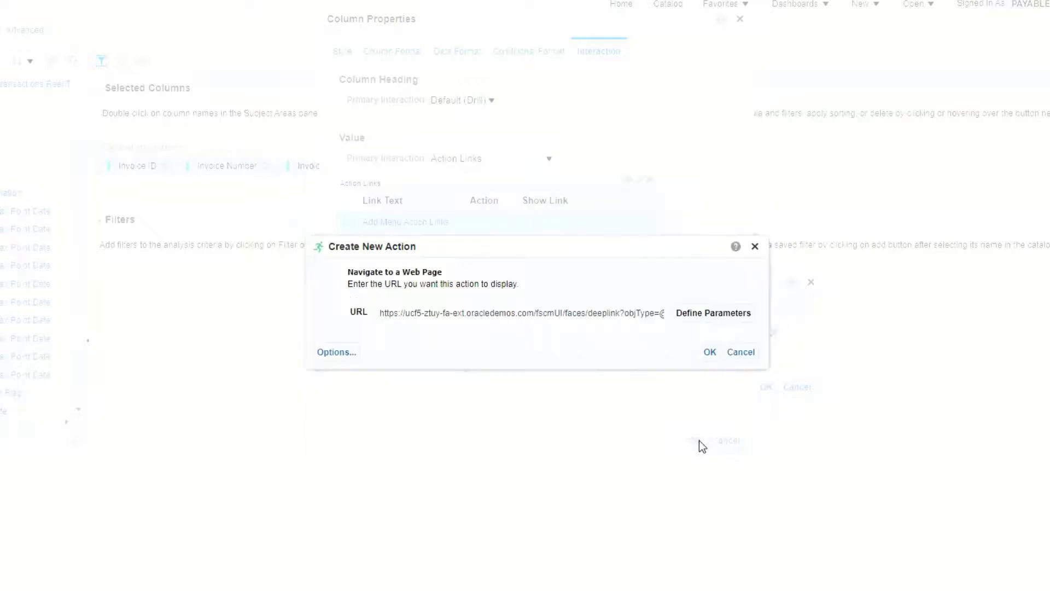
# - Add parameter 1 to the action and move the Notepad window clear of the parameter list
pyautogui.click(707, 314)
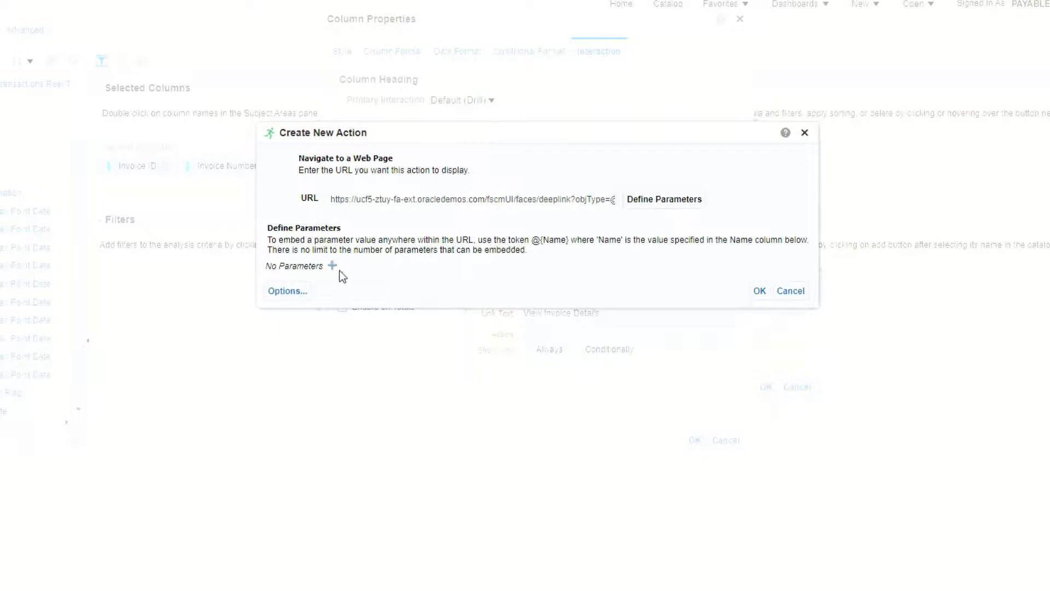
pyautogui.click(332, 266)
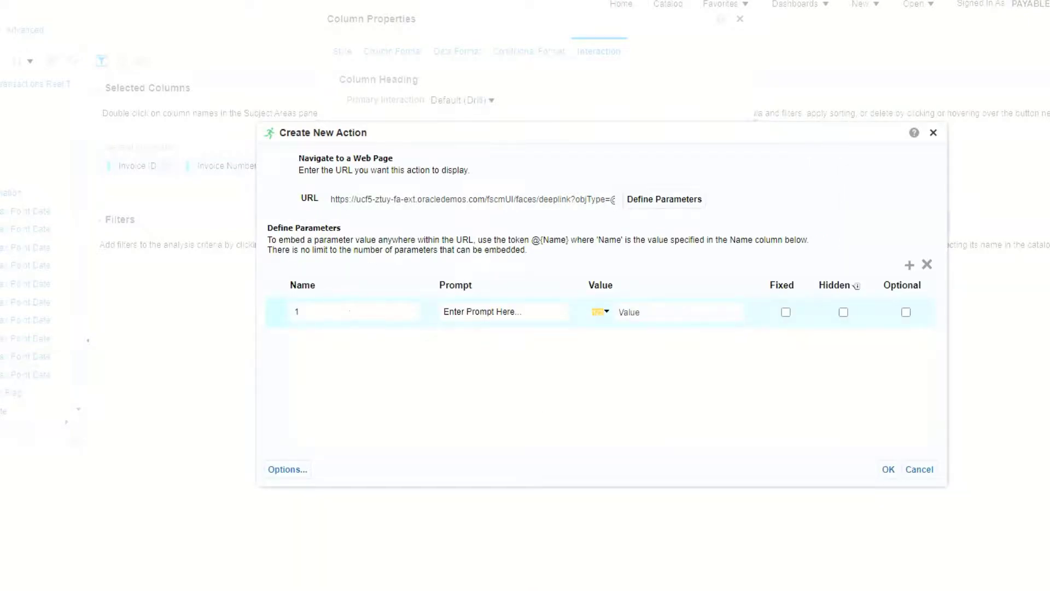
pyautogui.hotkey('alt', 'Tab')
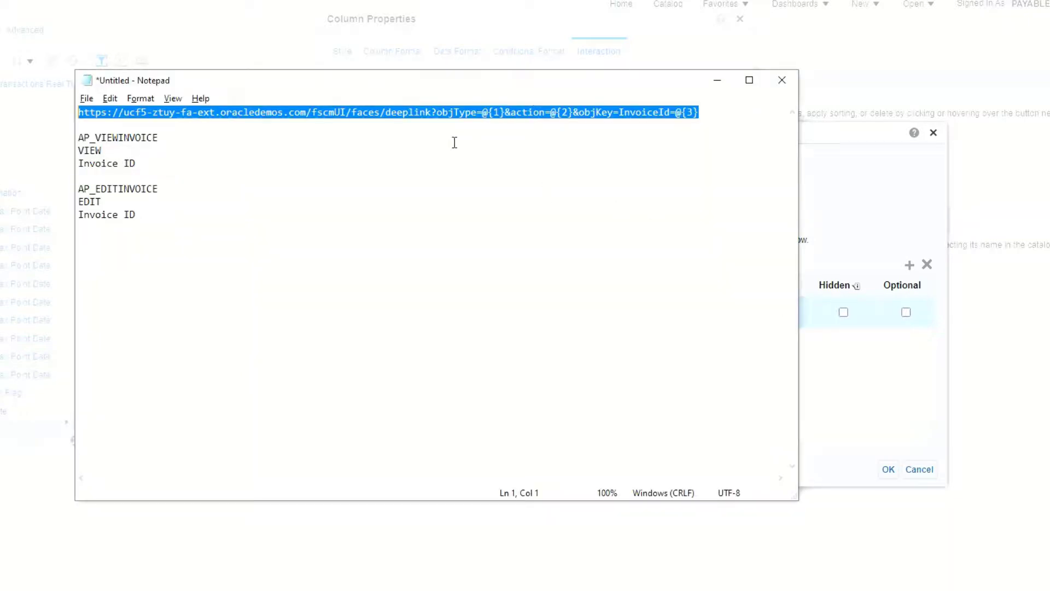
pyautogui.moveTo(494, 77); pyautogui.dragTo(769, 361)
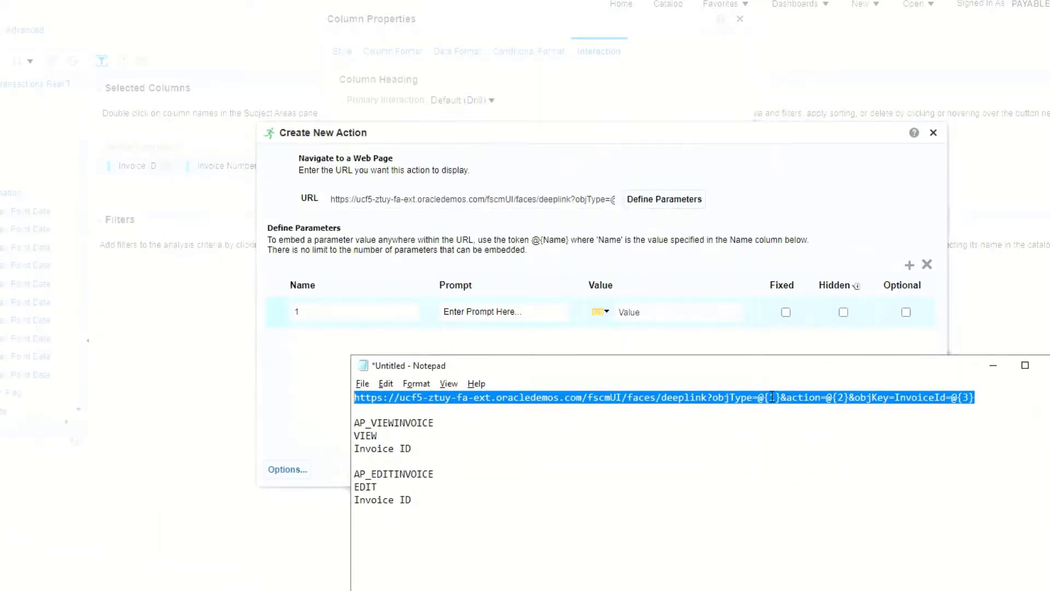
# - Set parameter 1's value to AP_VIEWINVOICE, copied from Notepad, and make it fixed and hidden
pyautogui.click(308, 316)
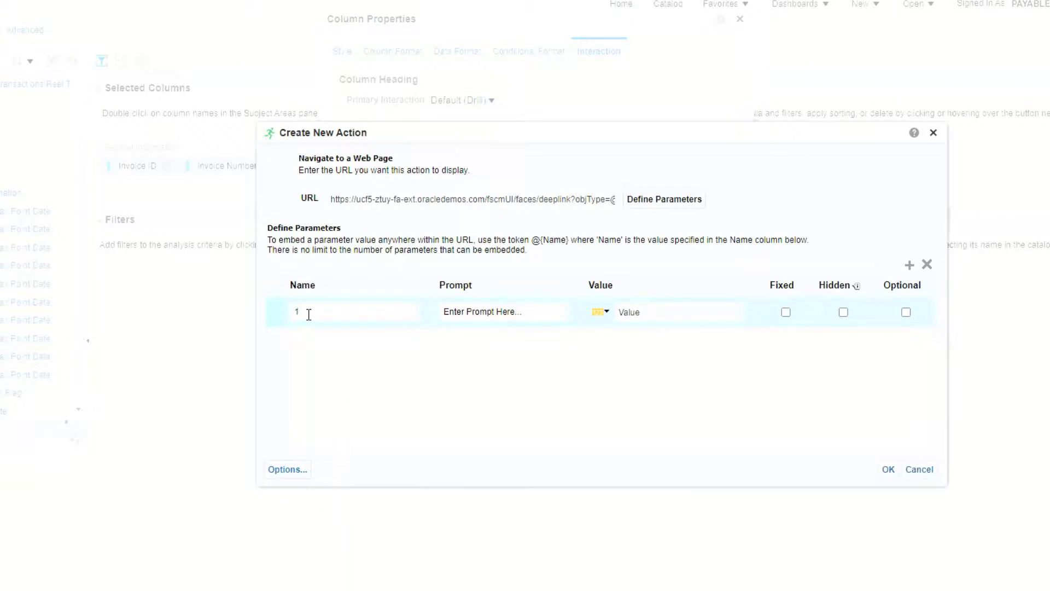
pyautogui.click(658, 313)
pyautogui.hotkey('alt', 'Tab')
pyautogui.click(718, 420)
pyautogui.moveTo(434, 422); pyautogui.dragTo(337, 428)
pyautogui.hotkey('ctrl', 'c')
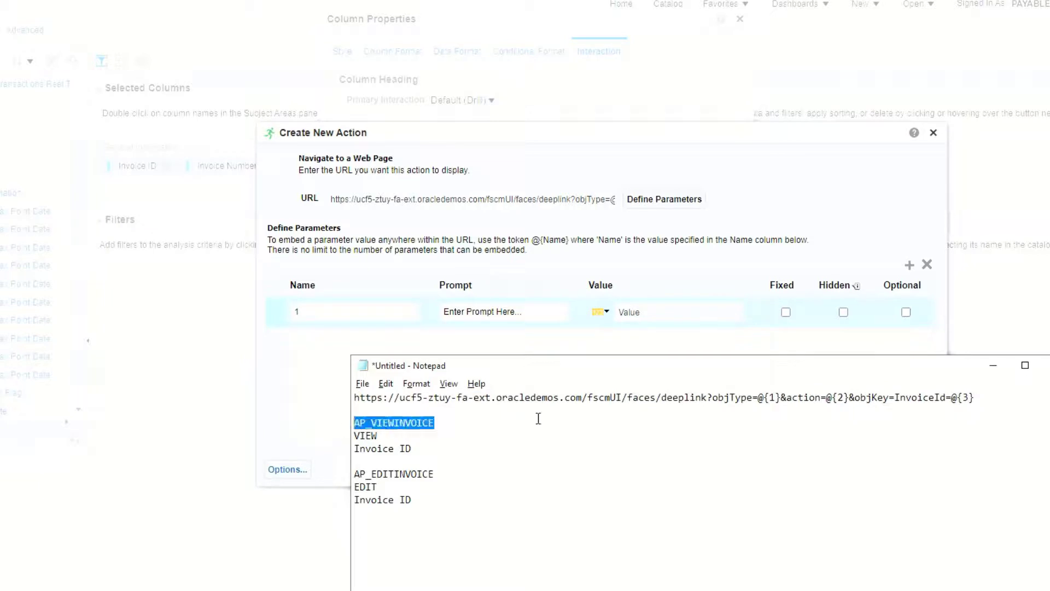
pyautogui.click(670, 312)
pyautogui.hotkey('ctrl', 'v')
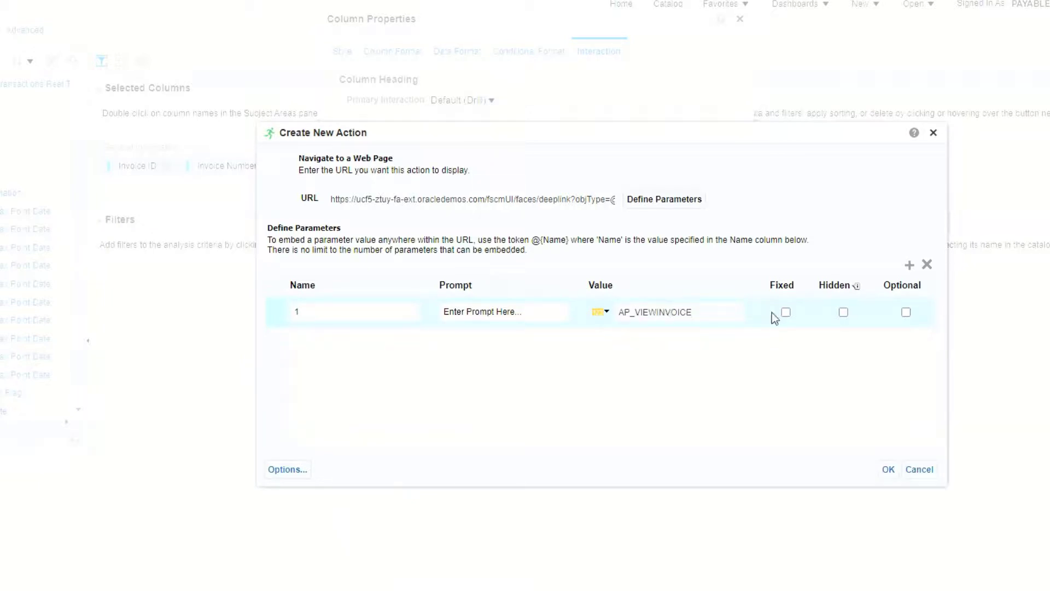
pyautogui.click(786, 313)
# - Add parameter 2 with the value VIEW and make it fixed and hidden
pyautogui.click(910, 265)
pyautogui.click(659, 346)
pyautogui.write('VIEW')
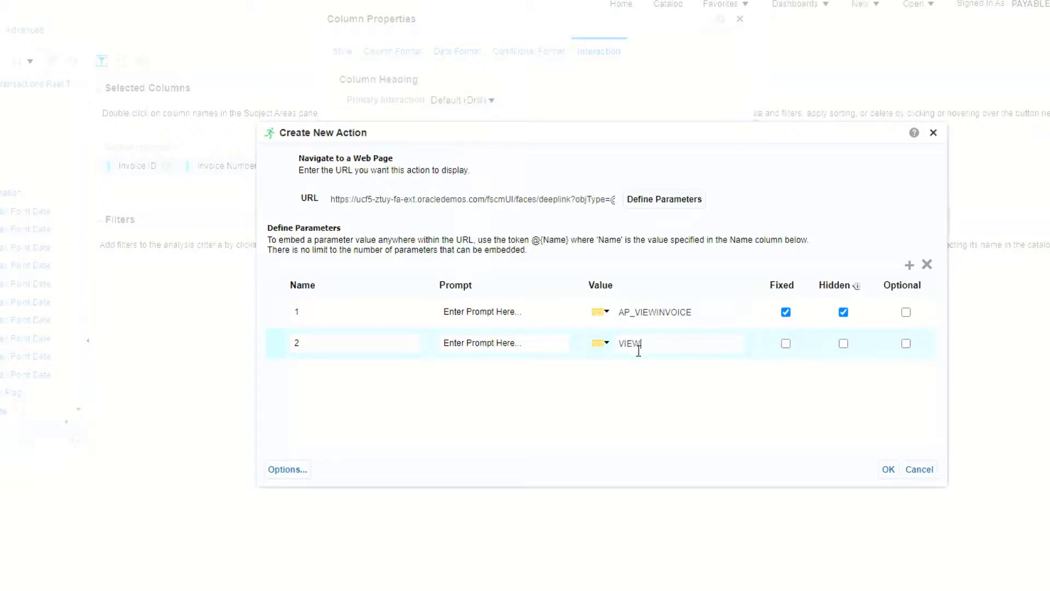
pyautogui.click(843, 345)
# - Add parameter 3 with the Invoice ID column value, fixed and hidden, and accept the action, its link and the column properties
pyautogui.click(909, 266)
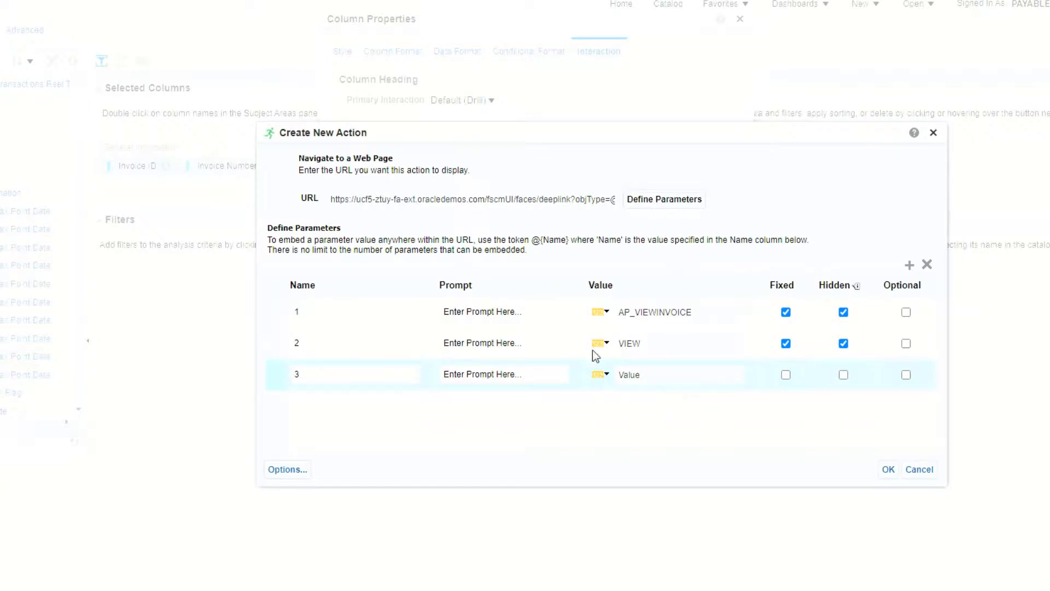
pyautogui.click(607, 375)
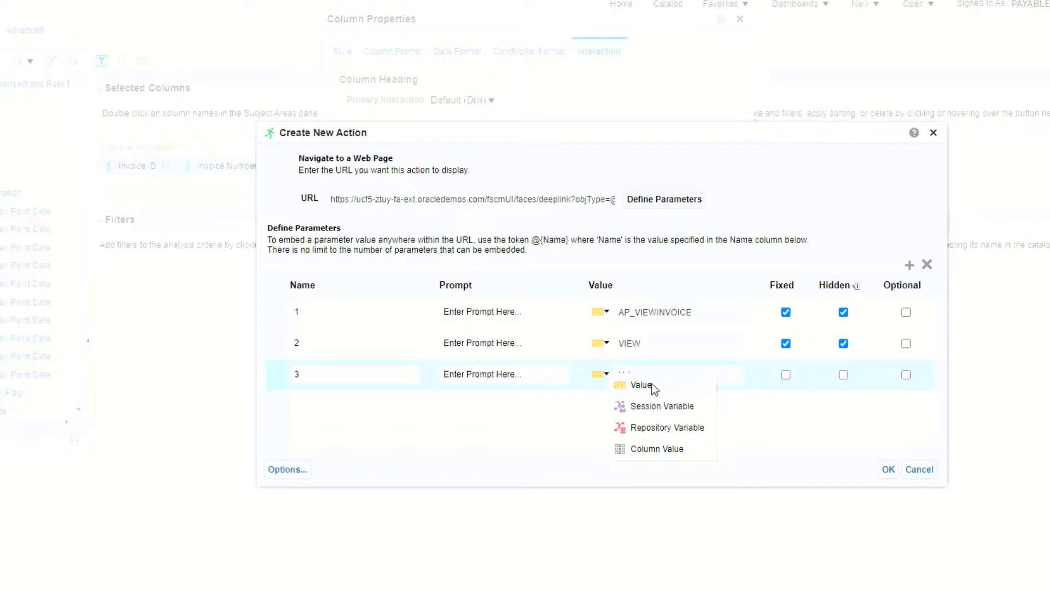
pyautogui.click(661, 449)
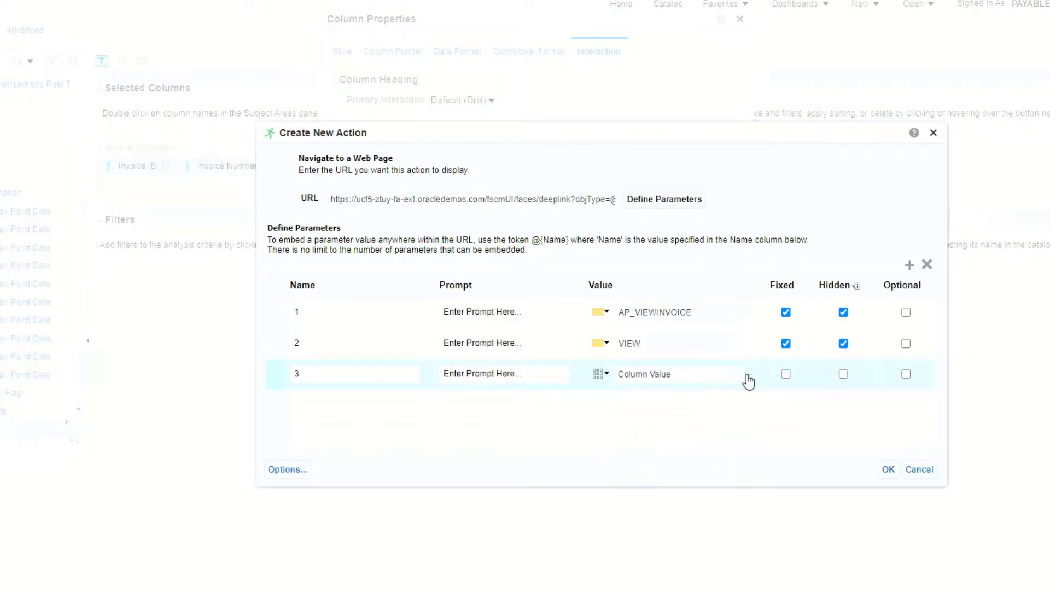
pyautogui.click(748, 378)
pyautogui.click(737, 388)
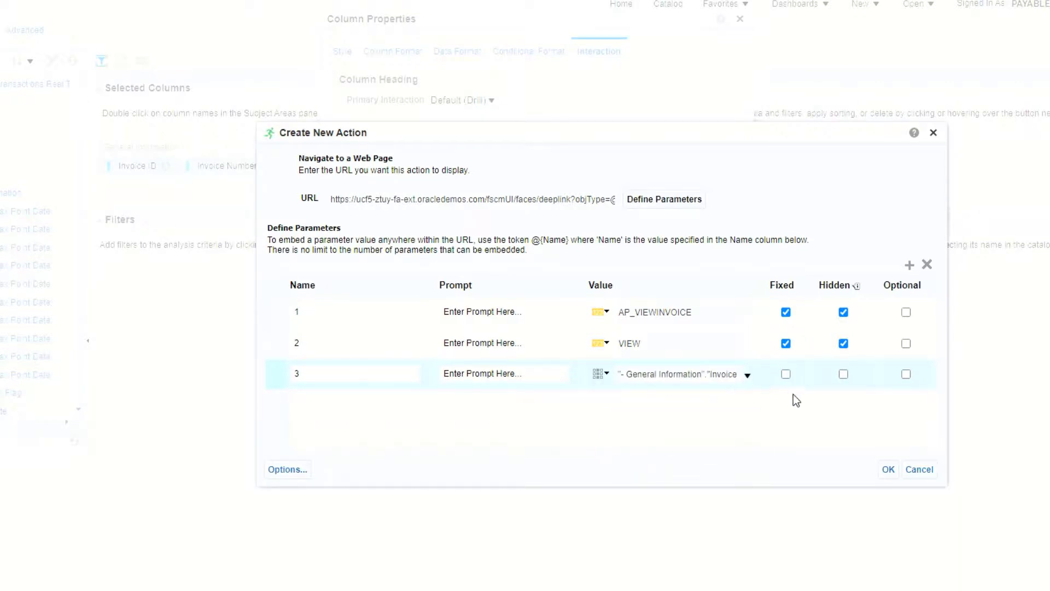
pyautogui.click(843, 375)
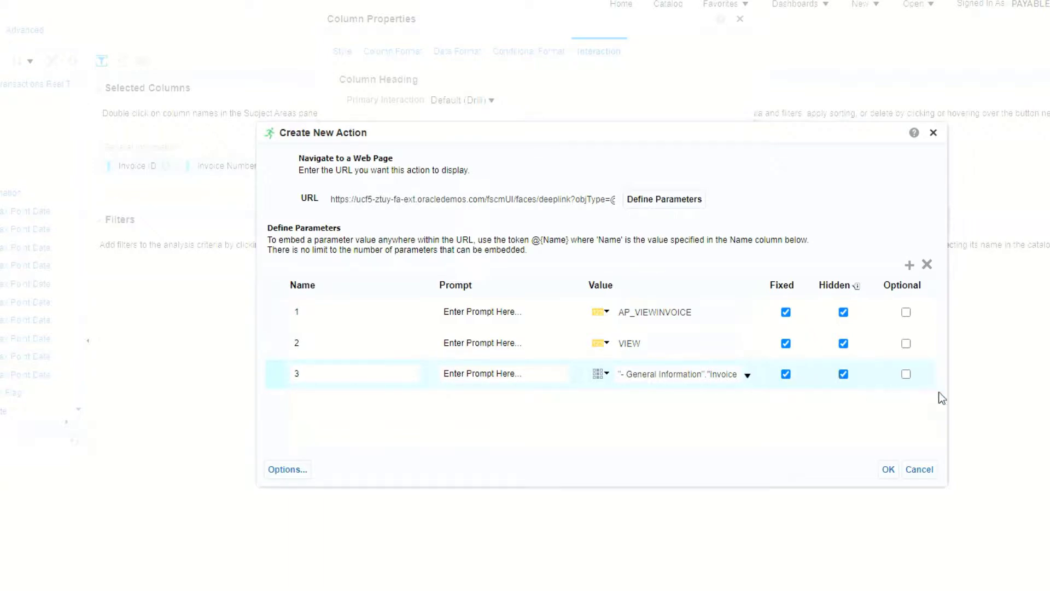
pyautogui.click(888, 470)
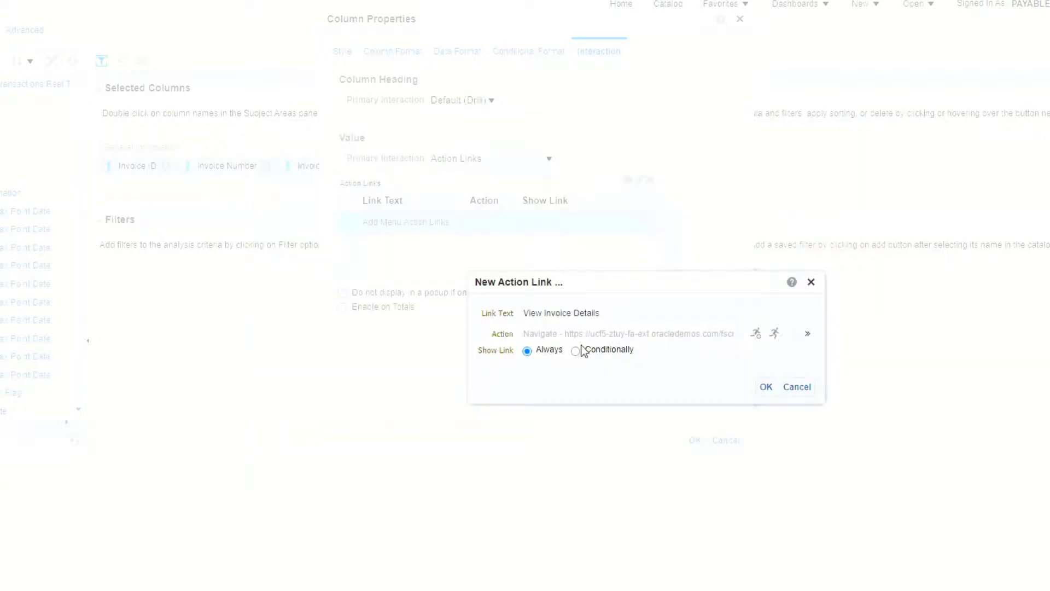
pyautogui.click(764, 387)
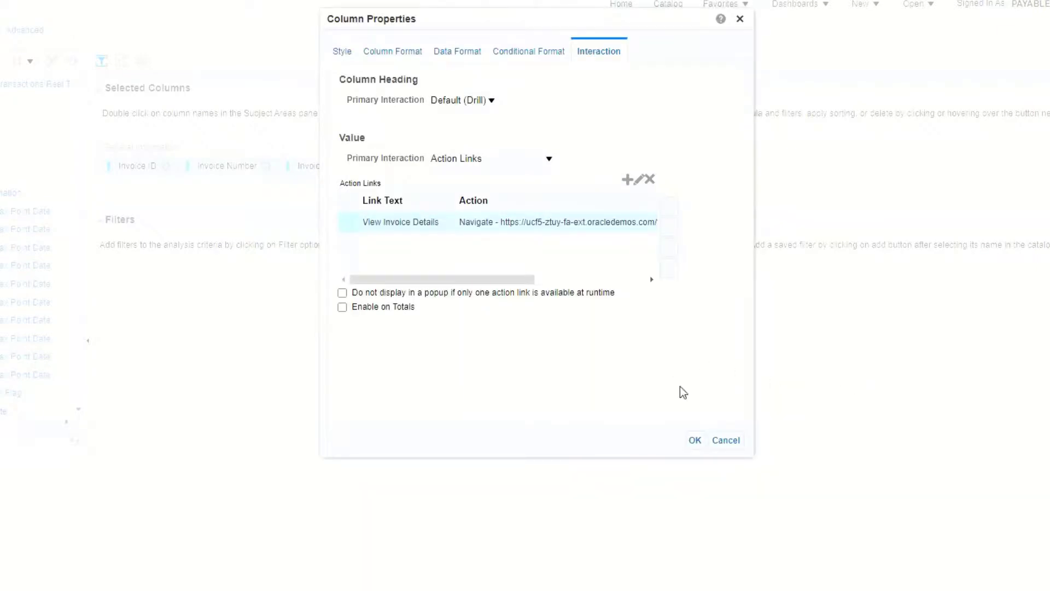
pyautogui.click(696, 441)
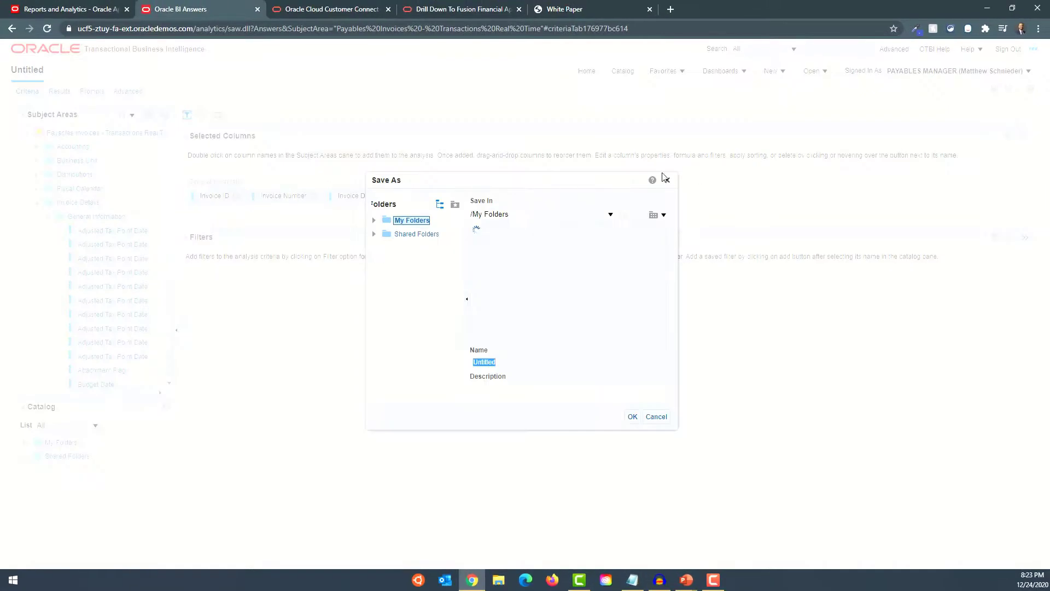
# - Save the analysis in My Folders under the name Drill Through to AP
pyautogui.write('d')
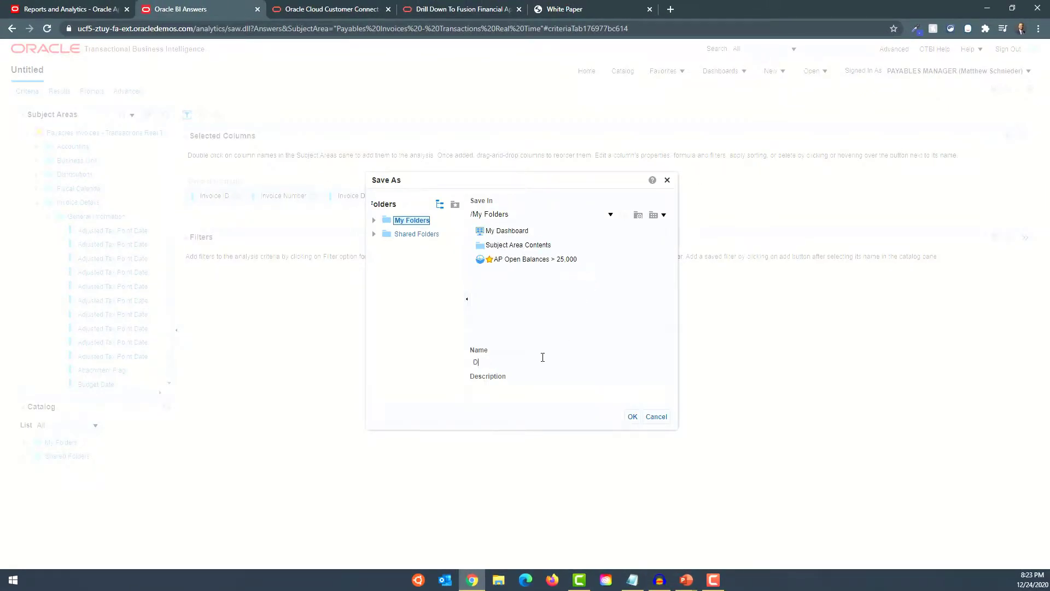
pyautogui.write('rill Through to AP')
pyautogui.click(632, 417)
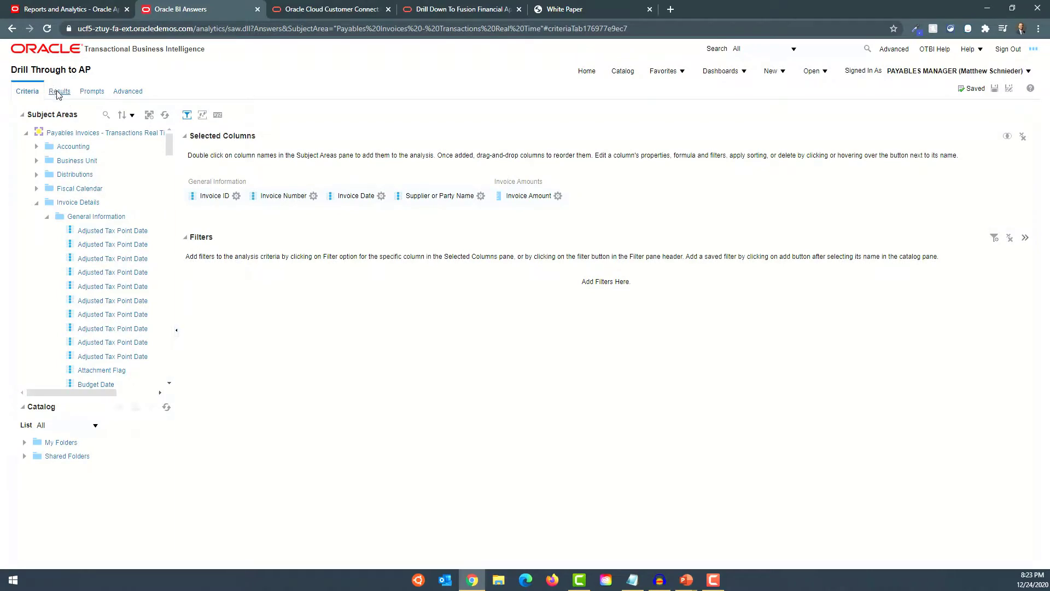
# - Open the saved Drill Through to AP analysis from the catalog and test View Invoice Details on Building Management's 9/25/14 invoice
pyautogui.click(622, 70)
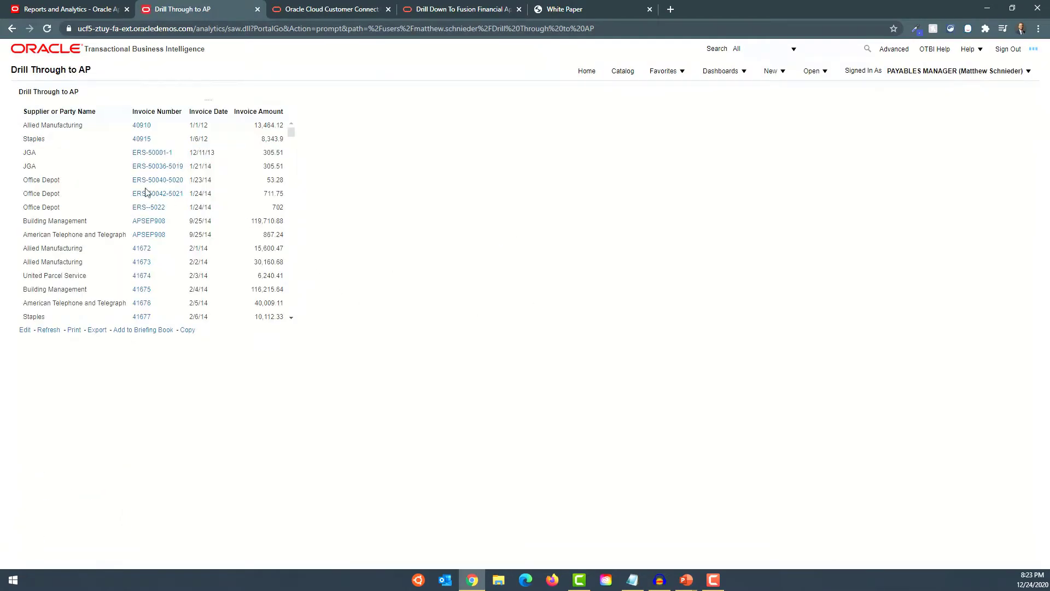
pyautogui.click(150, 222)
pyautogui.click(189, 231)
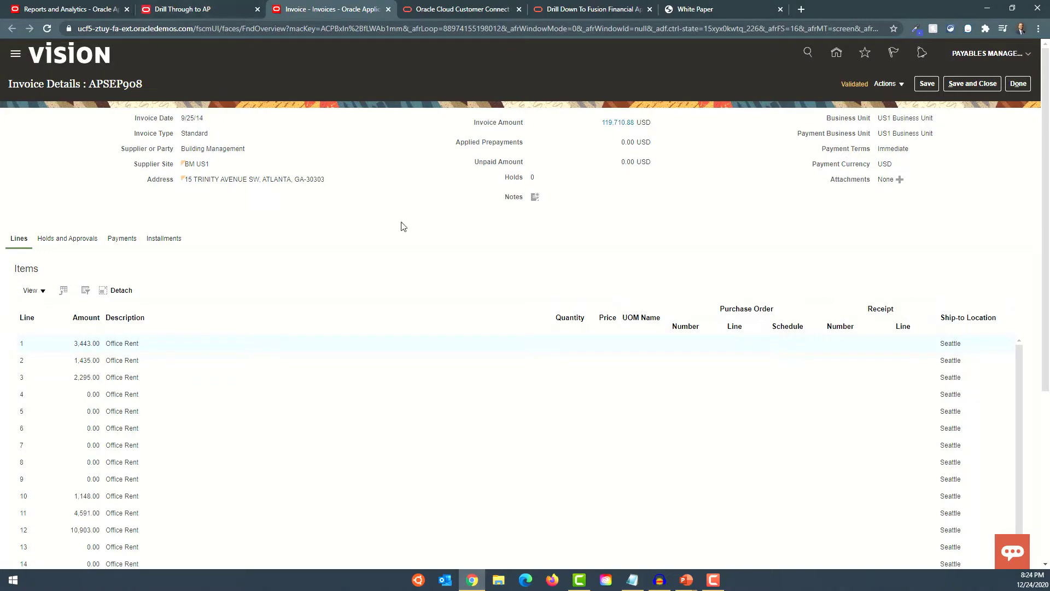
pyautogui.moveTo(92, 83); pyautogui.dragTo(150, 85)
pyautogui.click(199, 9)
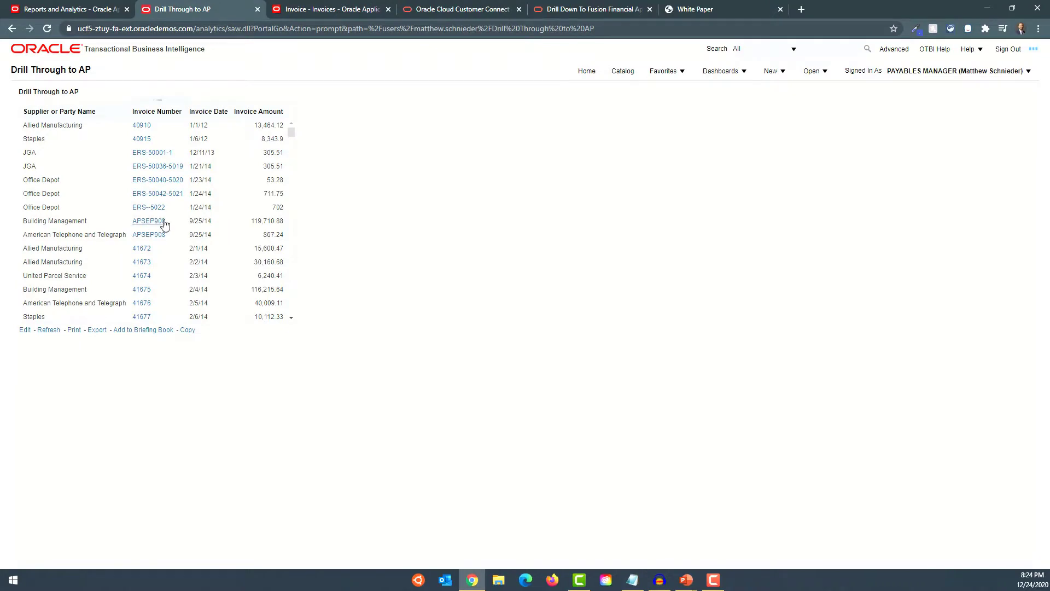
# - Compare the opened invoice details' invoice number and supplier with the Building Management 9/25/14 row in the Drill Through to AP analysis
pyautogui.click(333, 8)
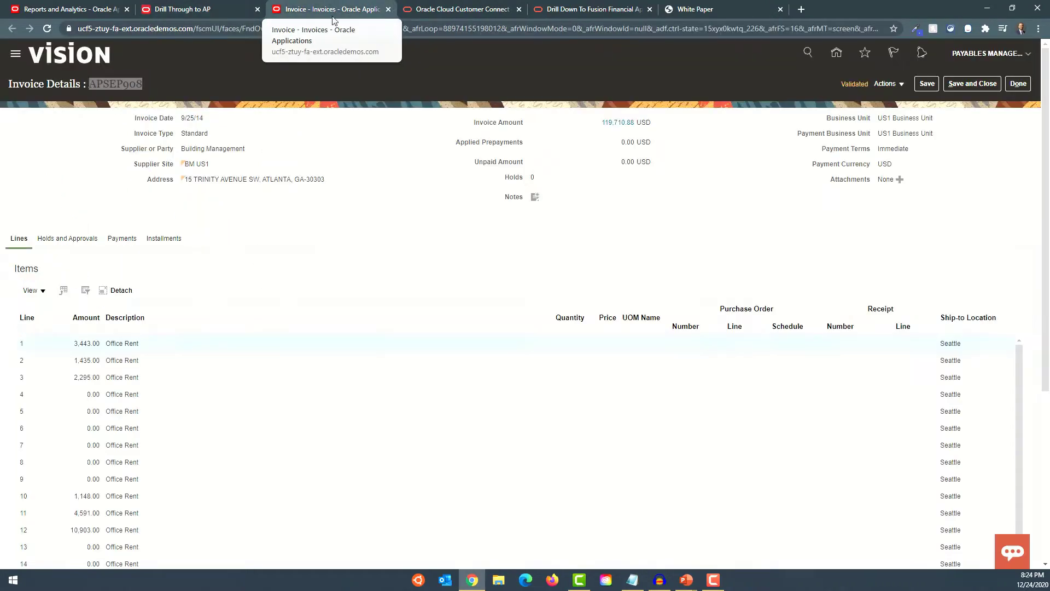
pyautogui.click(111, 86)
pyautogui.doubleClick(111, 86)
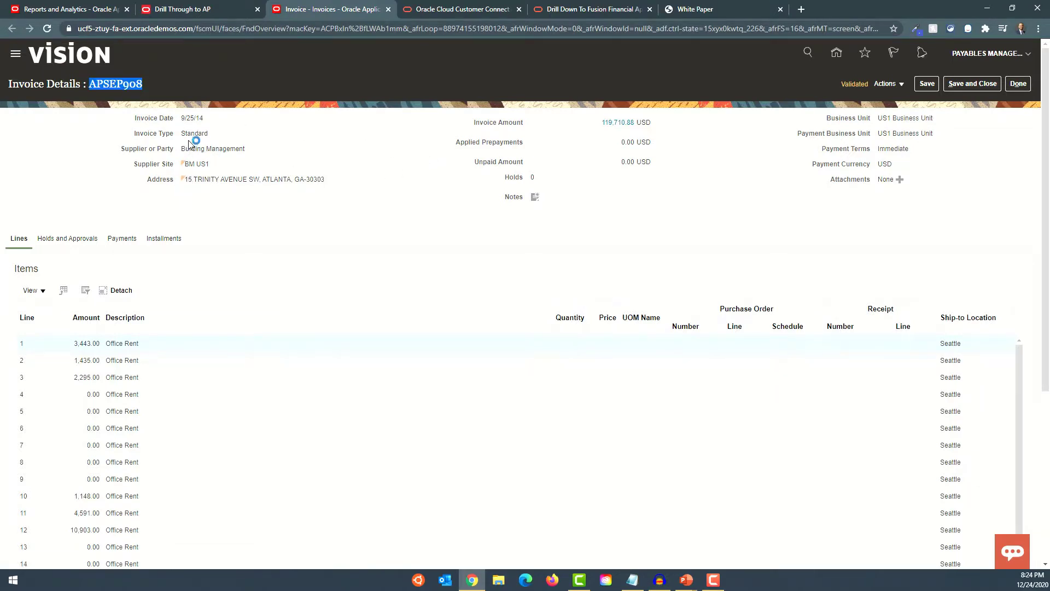
pyautogui.moveTo(182, 148); pyautogui.dragTo(250, 152)
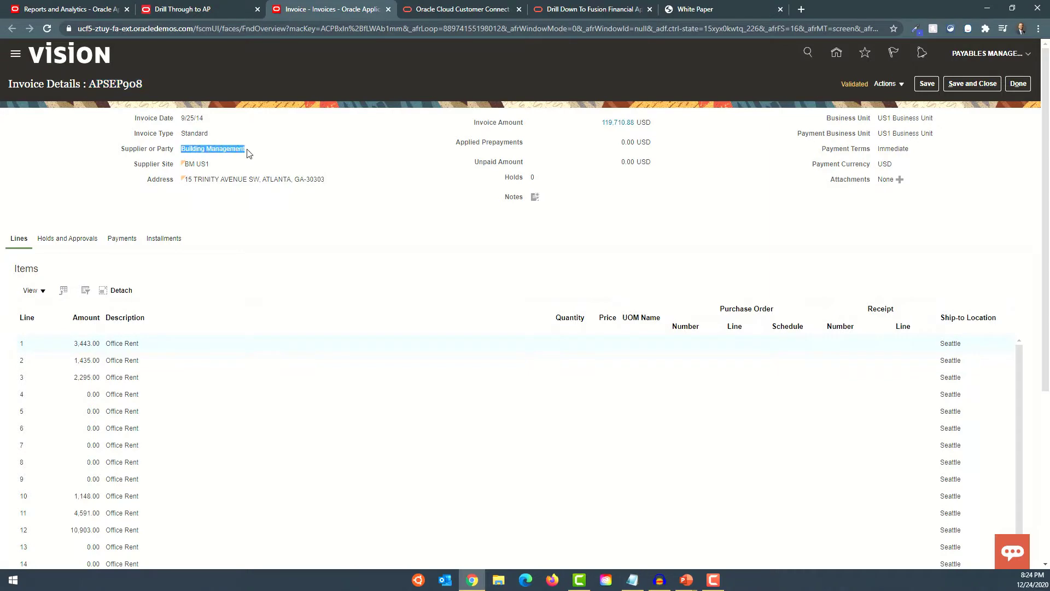
pyautogui.click(189, 9)
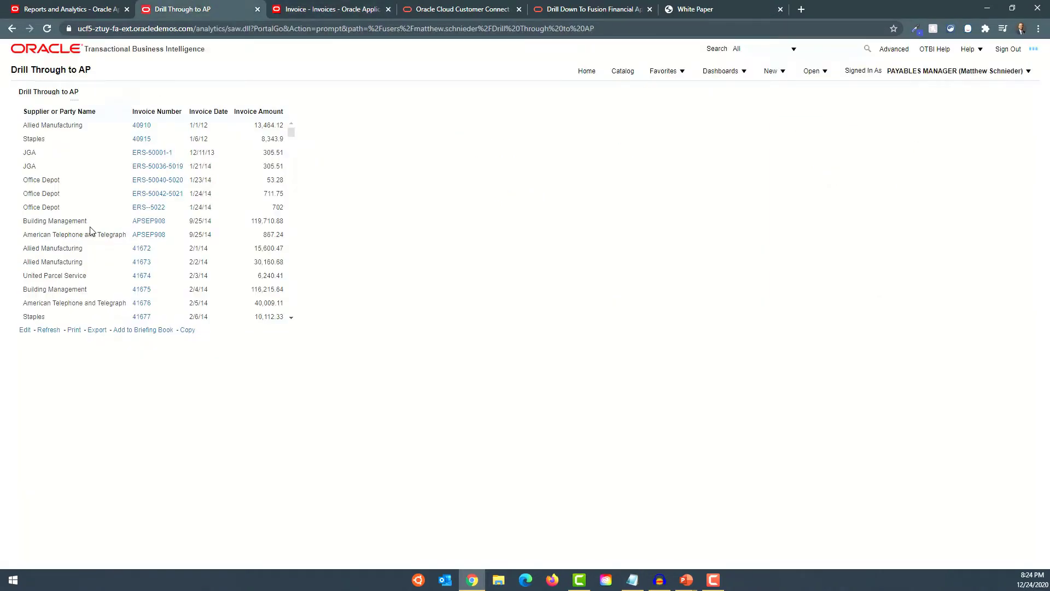
pyautogui.tripleClick(67, 221)
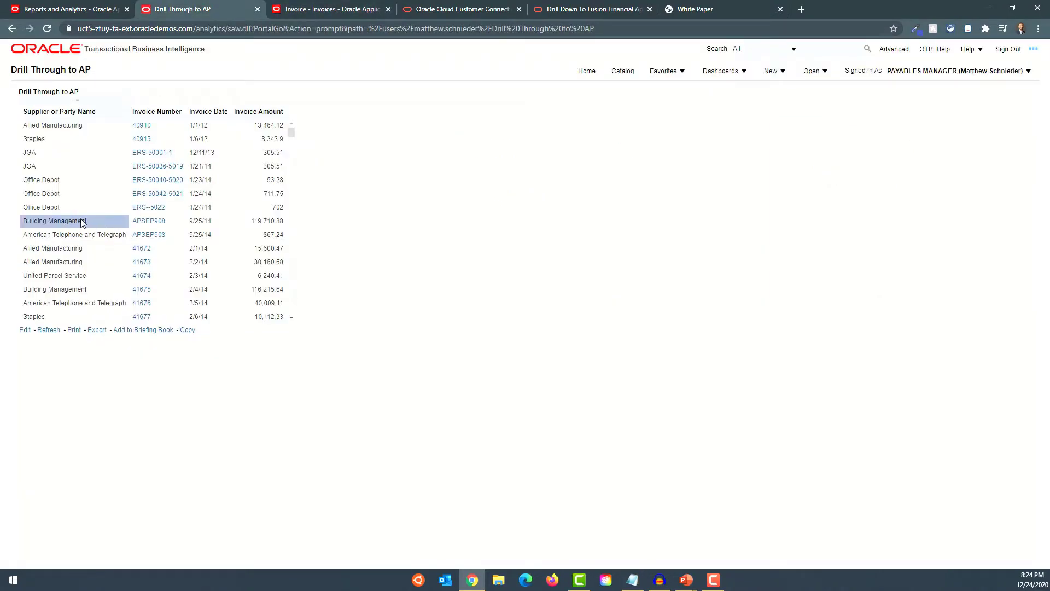
# - Test View Invoice Details on American Telephone and Telegraph's 9/25/14 invoice and check the invoice number and supplier against the analysis
pyautogui.click(152, 237)
pyautogui.click(183, 246)
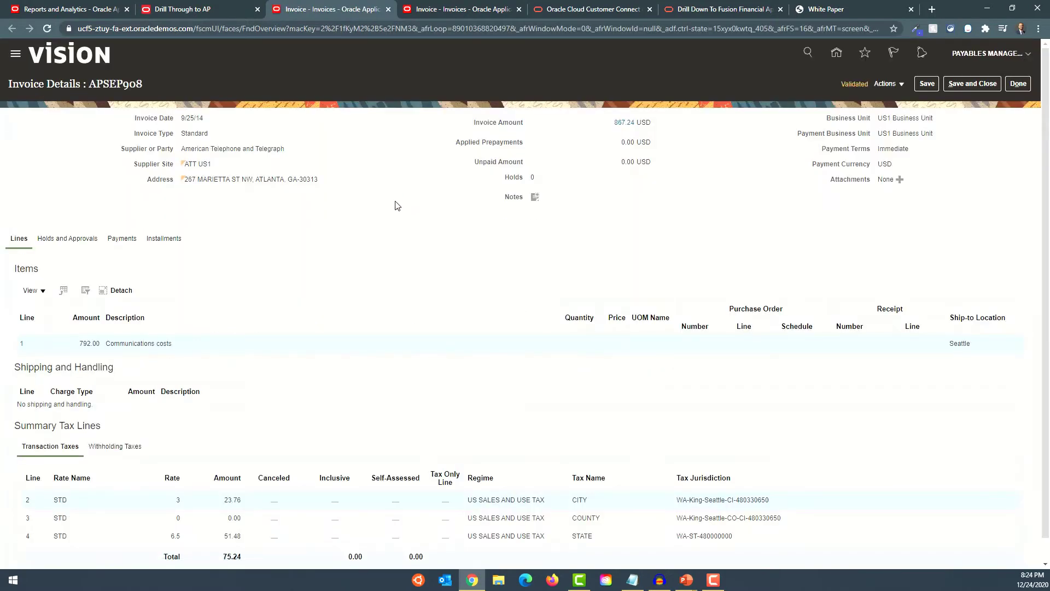
pyautogui.doubleClick(105, 84)
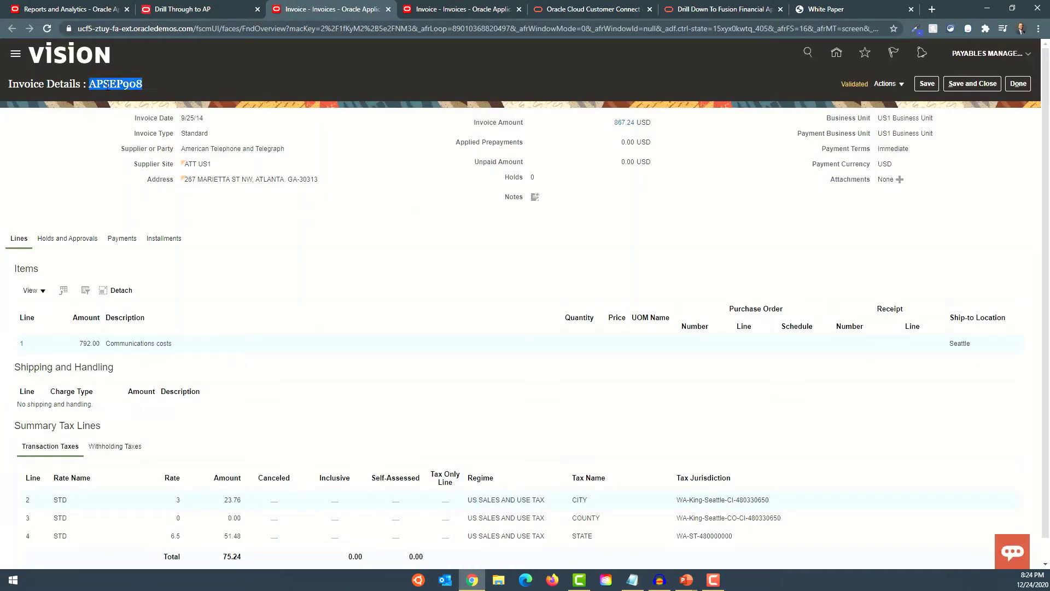
pyautogui.click(211, 6)
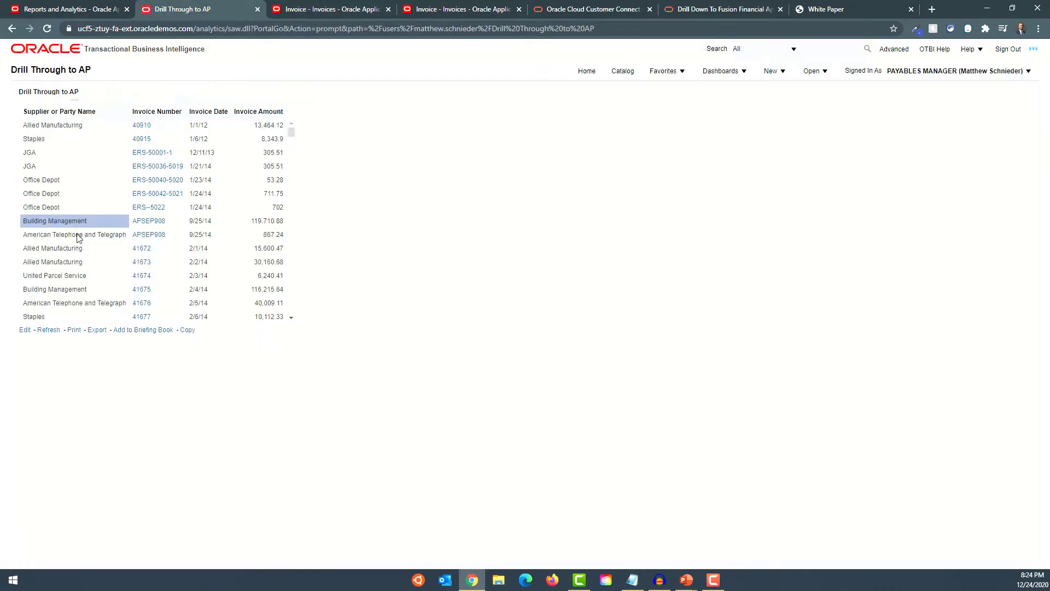
pyautogui.click(302, 8)
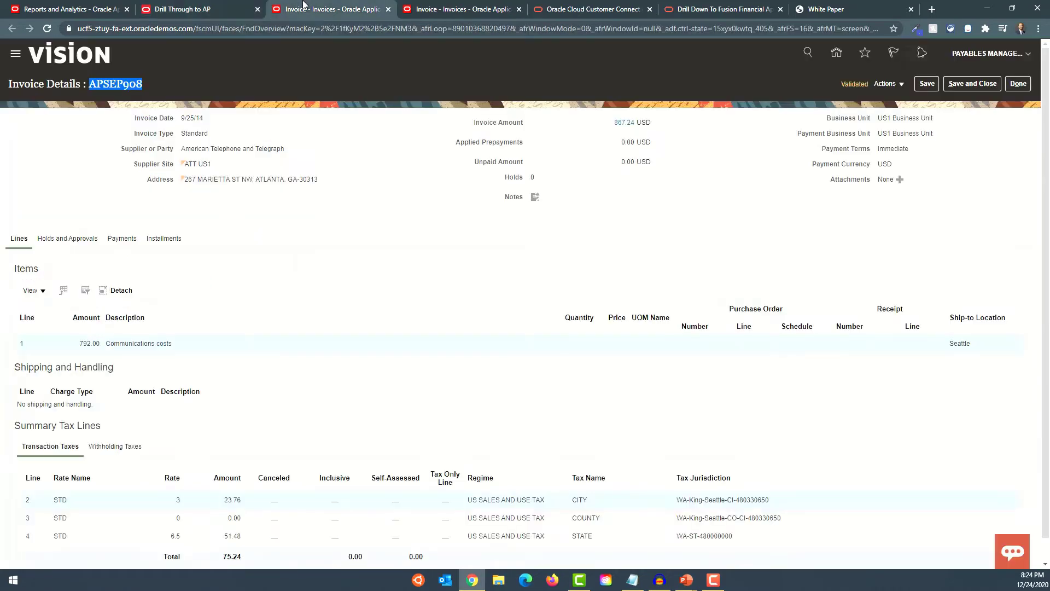
pyautogui.click(213, 192)
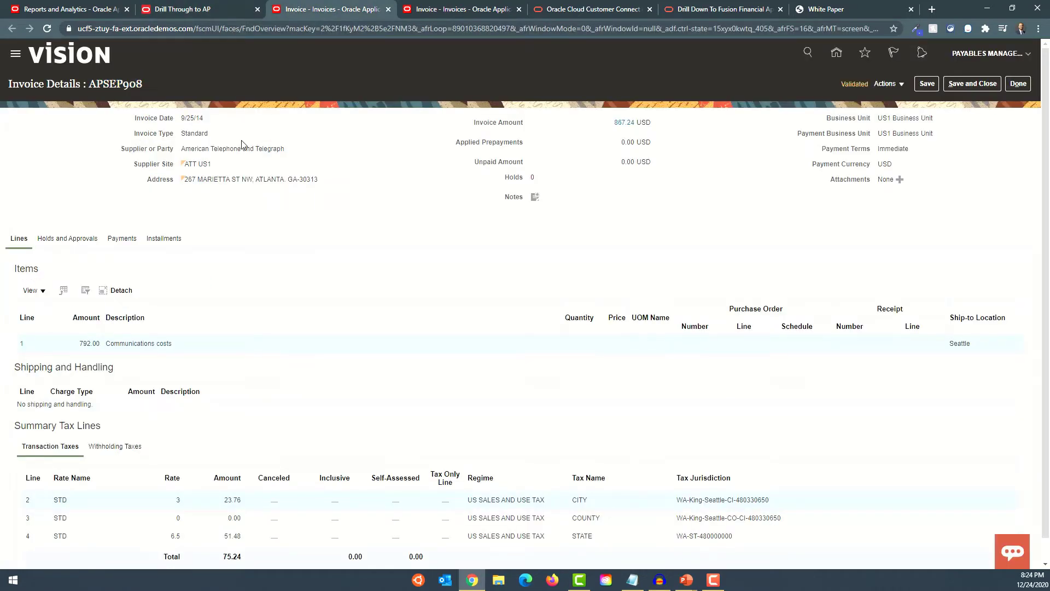
pyautogui.moveTo(290, 150); pyautogui.dragTo(242, 149)
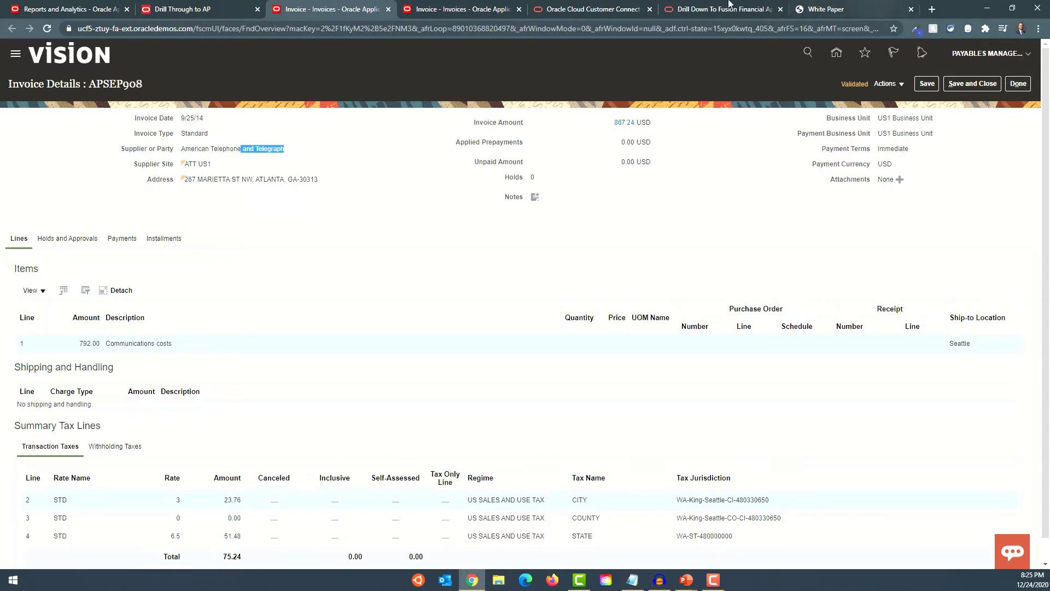
# - Consult the Cloud Customer Connect post on drilling down to Fusion Financial Applications and the white paper's table of drill actions, URL formats and parameters
pyautogui.click(593, 9)
pyautogui.click(713, 10)
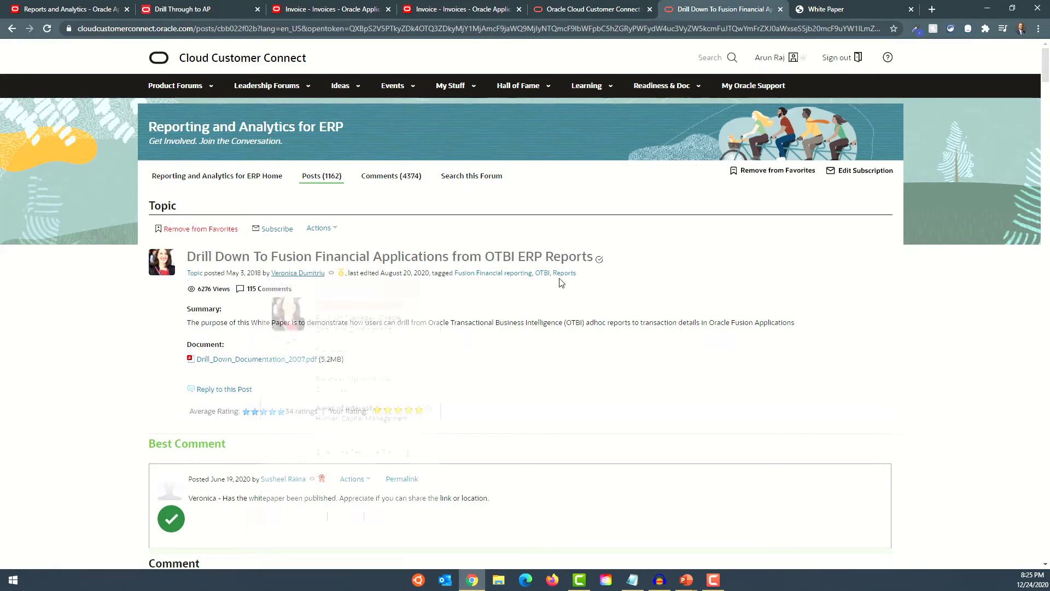
pyautogui.moveTo(593, 257); pyautogui.dragTo(587, 257)
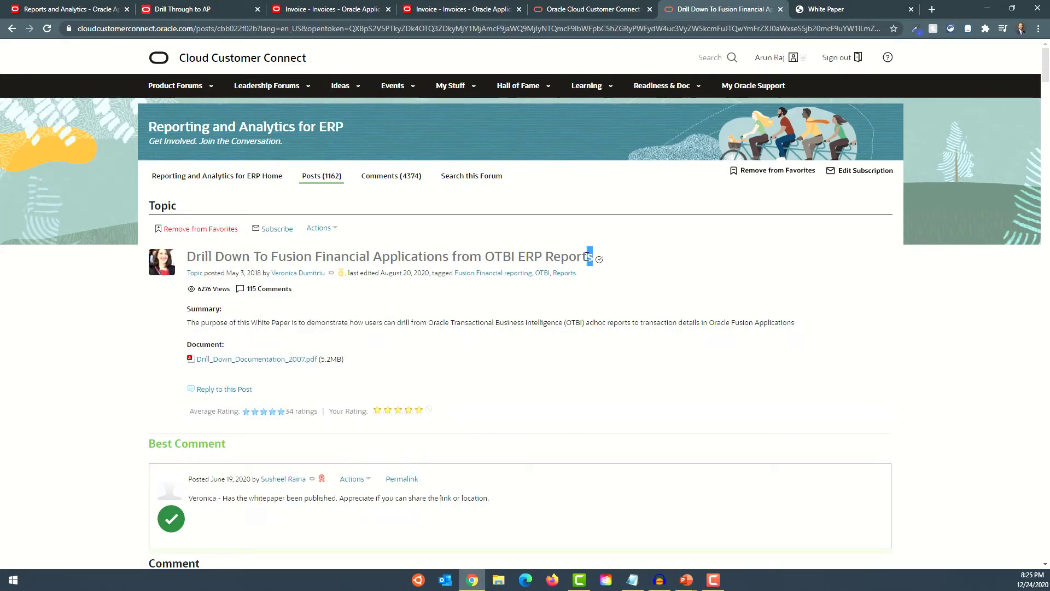
pyautogui.click(838, 15)
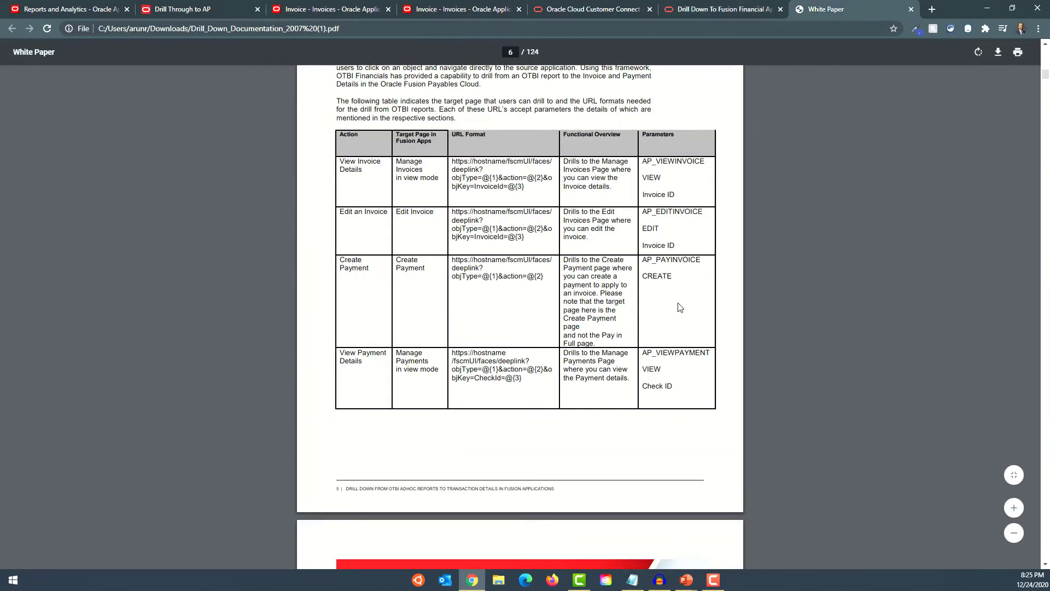